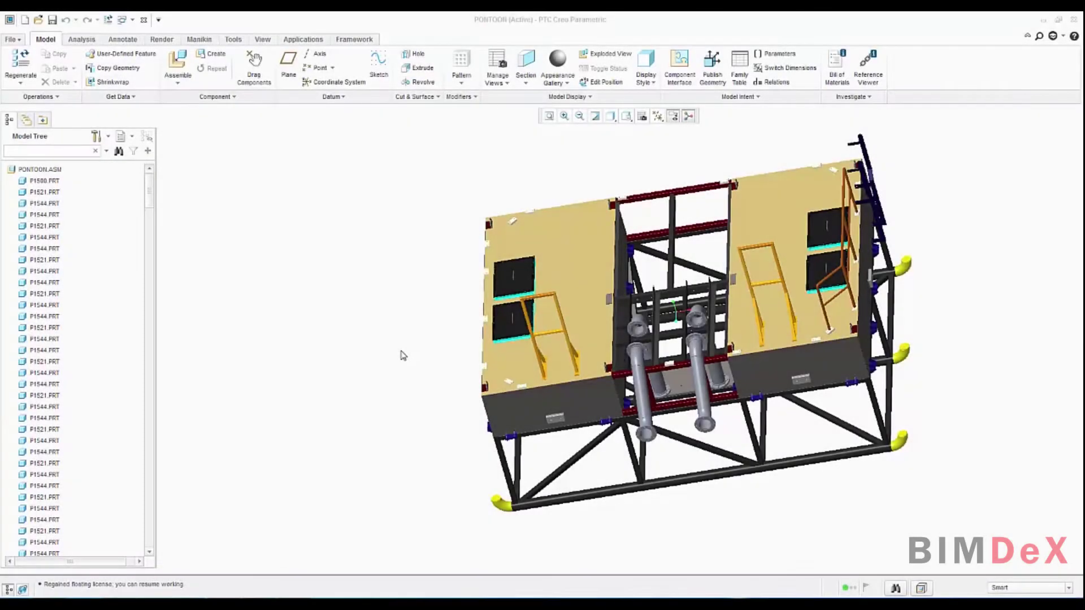
# - Start saving a copy of the PONTOON assembly to the Desktop's New folder
pyautogui.moveTo(333, 287); pyautogui.dragTo(414, 215, button='middle')
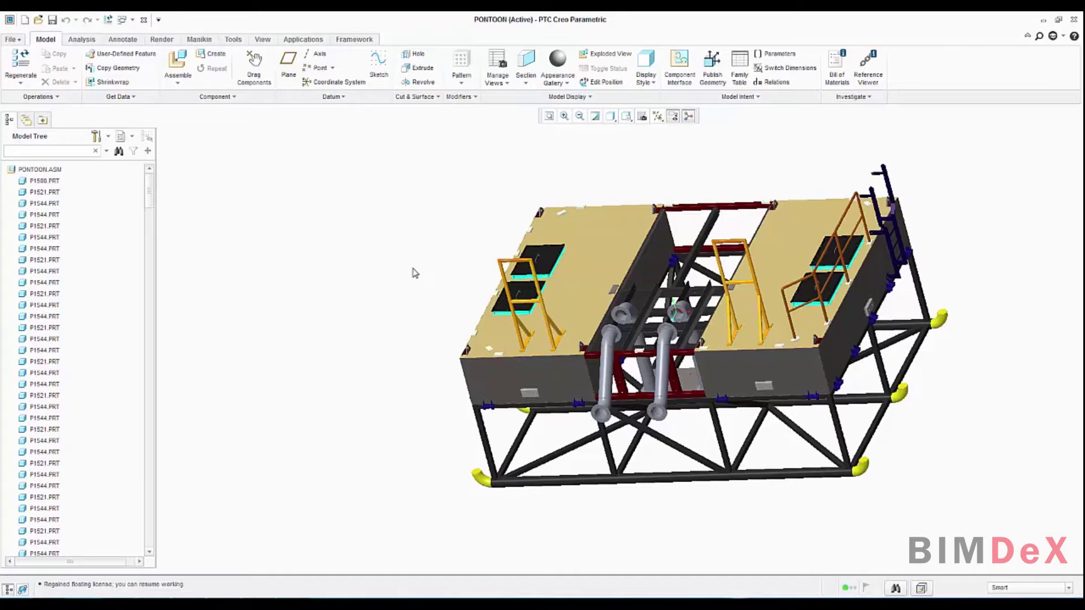
pyautogui.moveTo(416, 271); pyautogui.dragTo(446, 266, button='middle')
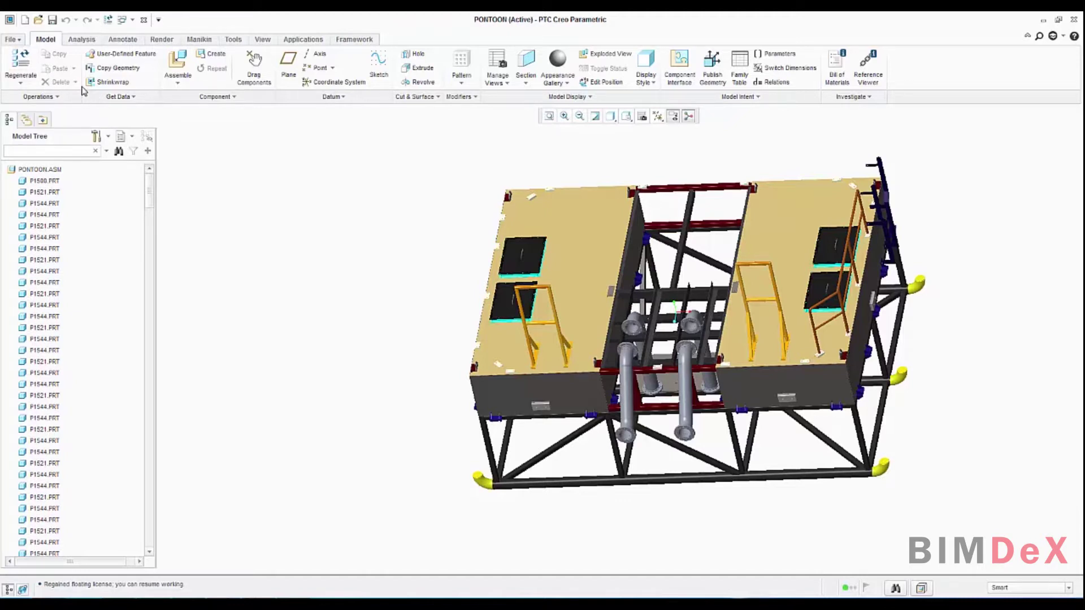
pyautogui.click(13, 41)
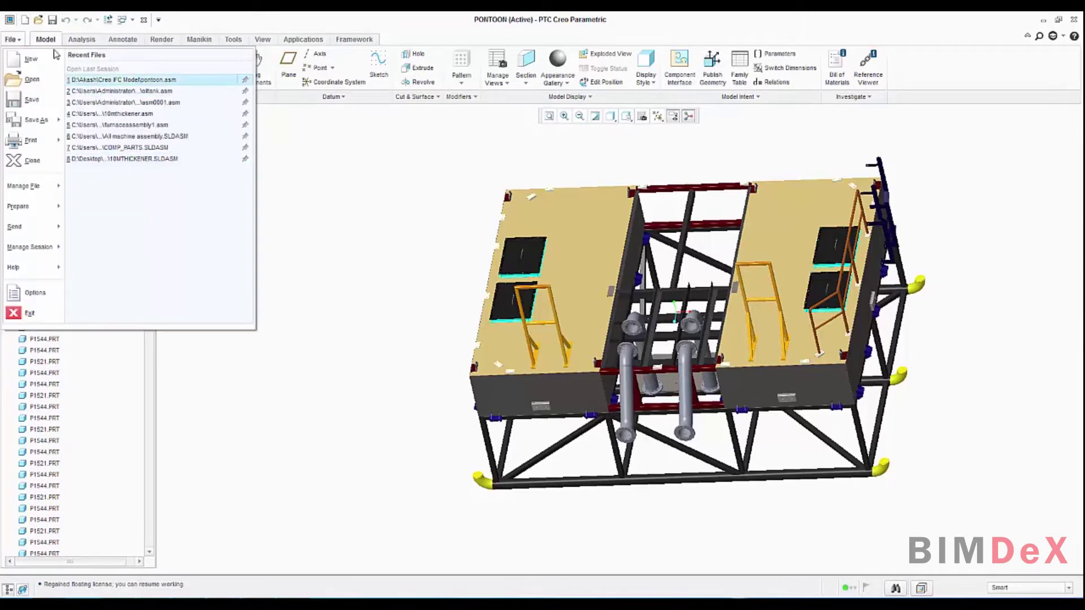
pyautogui.click(11, 41)
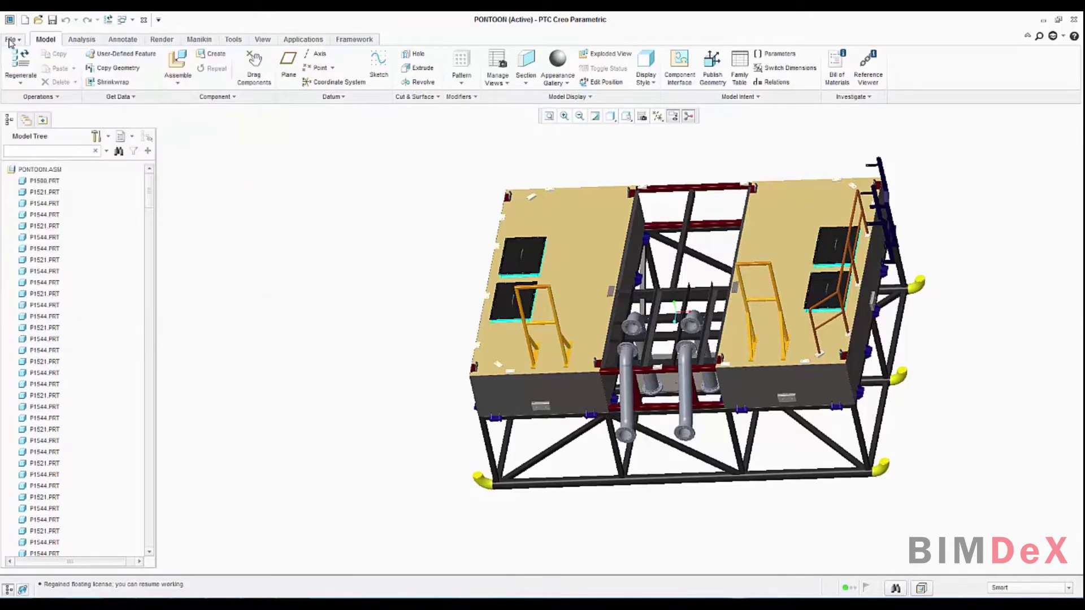
pyautogui.click(11, 40)
pyautogui.moveTo(34, 120)
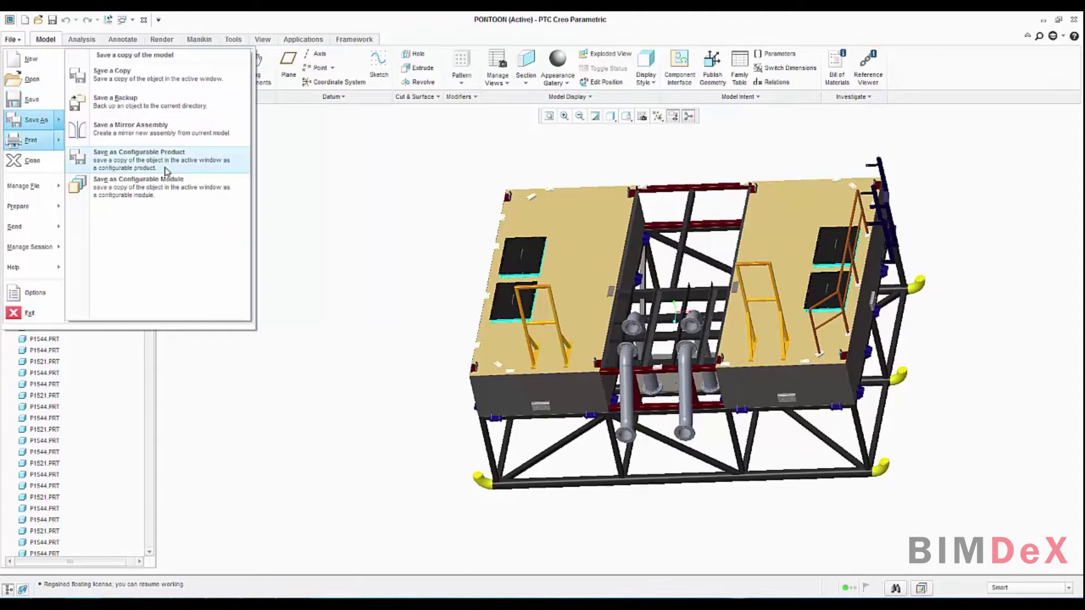
pyautogui.click(51, 120)
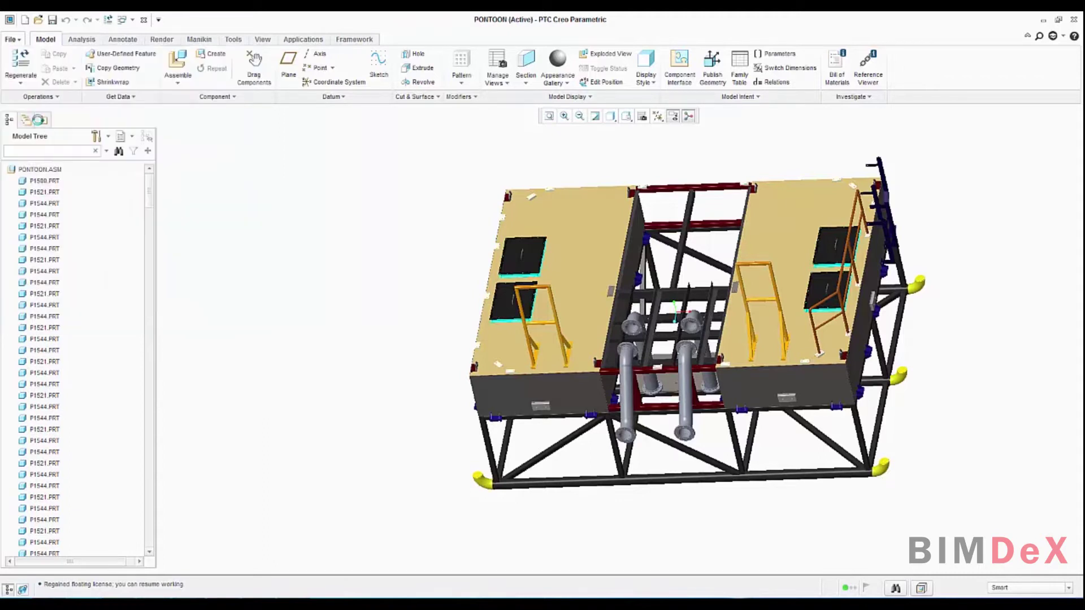
pyautogui.moveTo(584, 178); pyautogui.dragTo(529, 140)
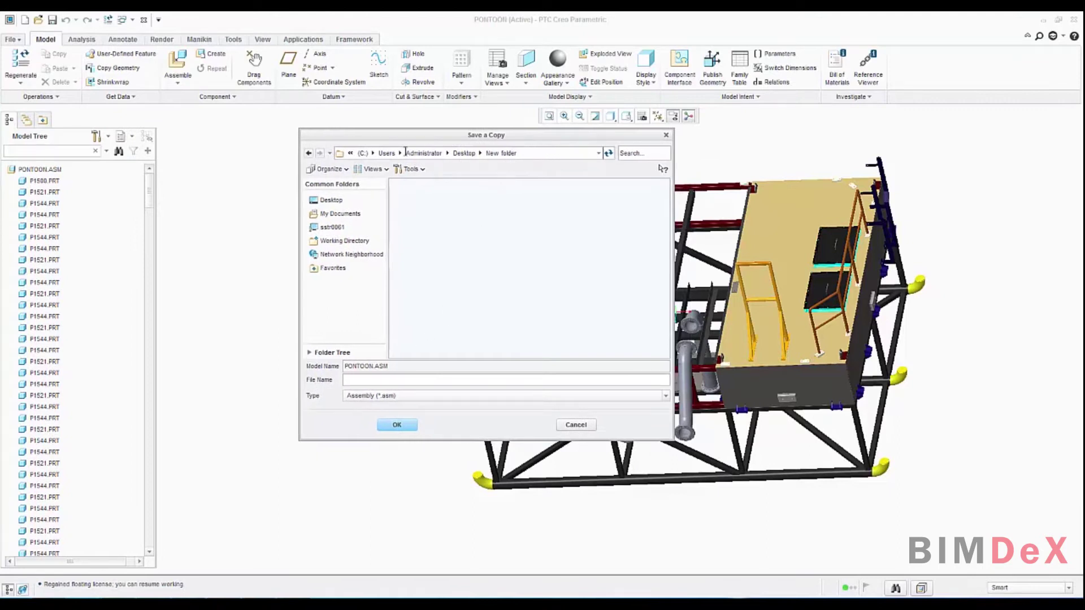
pyautogui.click(554, 153)
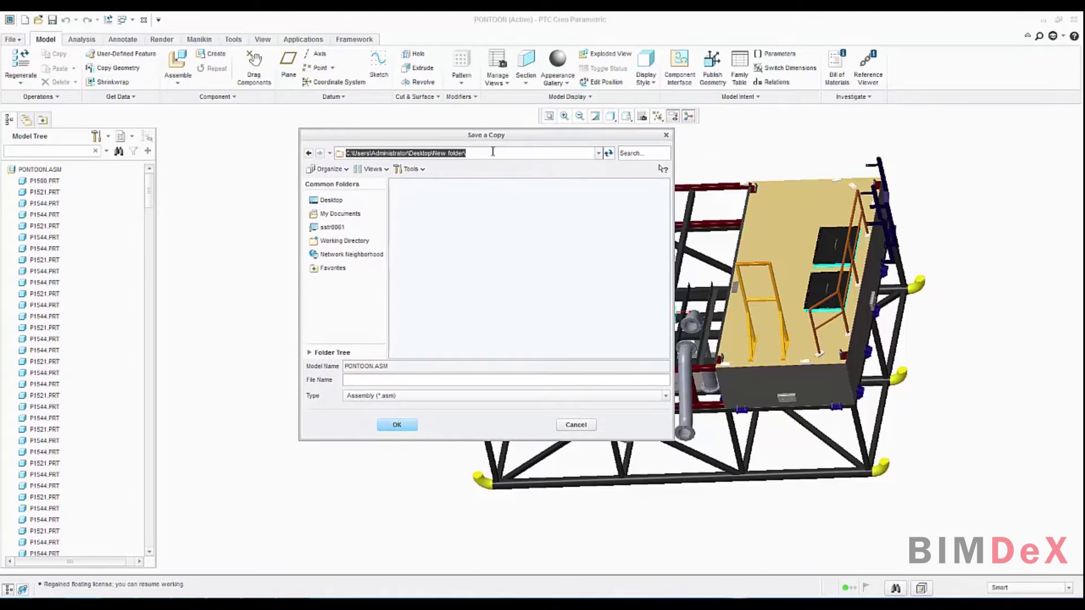
pyautogui.click(351, 380)
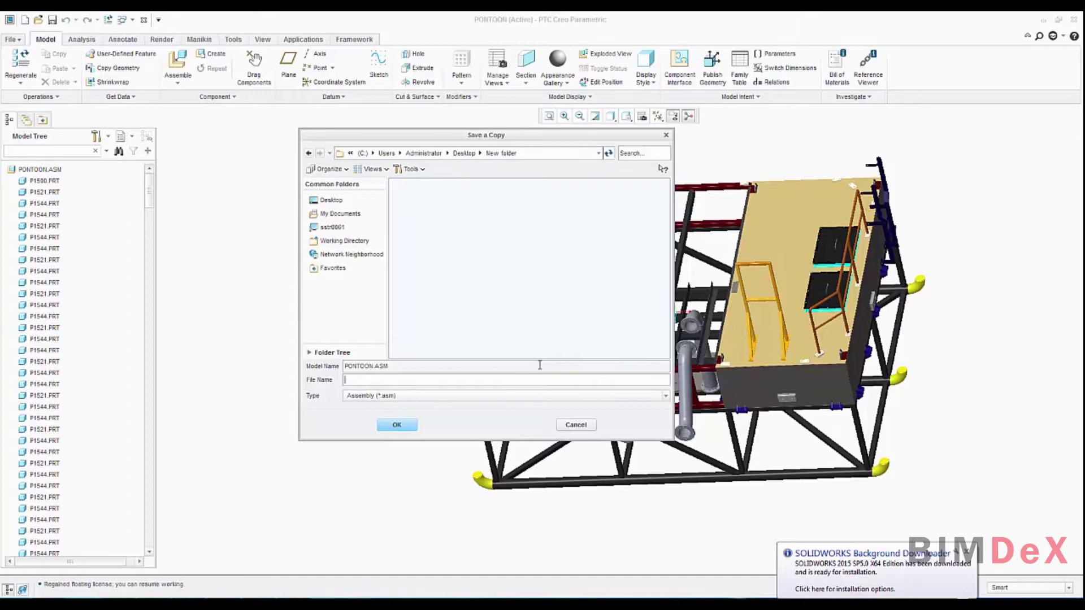
# - Save the copy as pontoon in ifc2X3 (*.ifc) format and confirm it
pyautogui.click(969, 552)
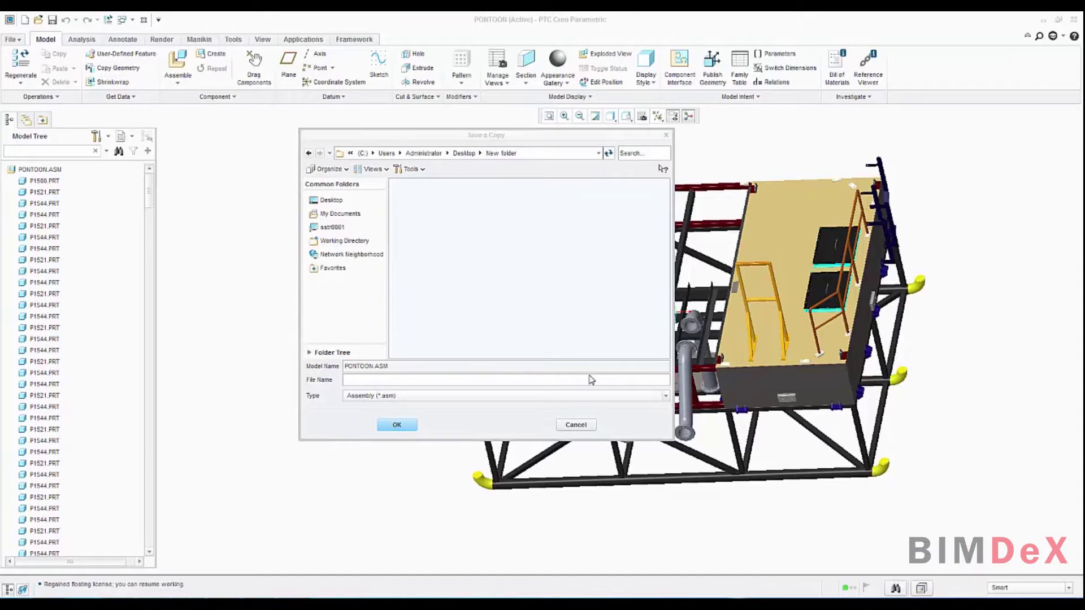
pyautogui.click(374, 397)
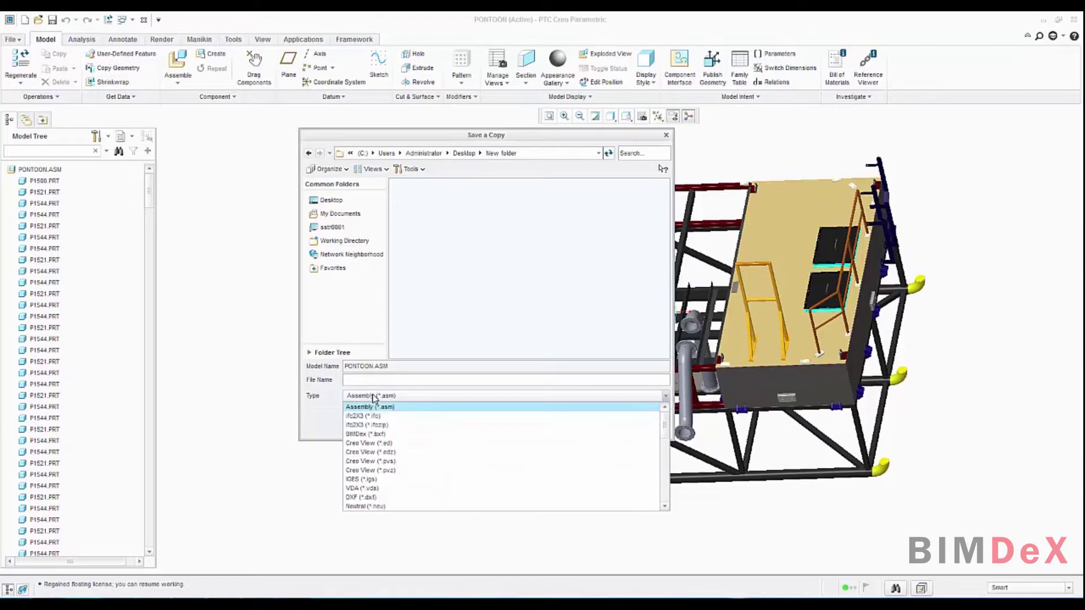
pyautogui.click(401, 416)
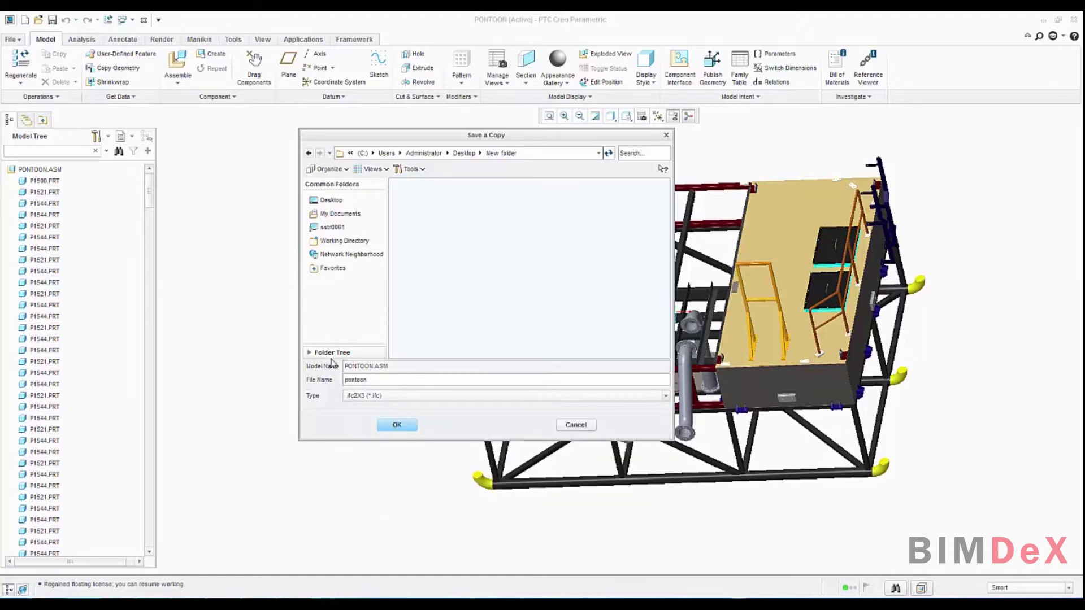
pyautogui.moveTo(369, 381); pyautogui.dragTo(315, 378)
pyautogui.click(385, 396)
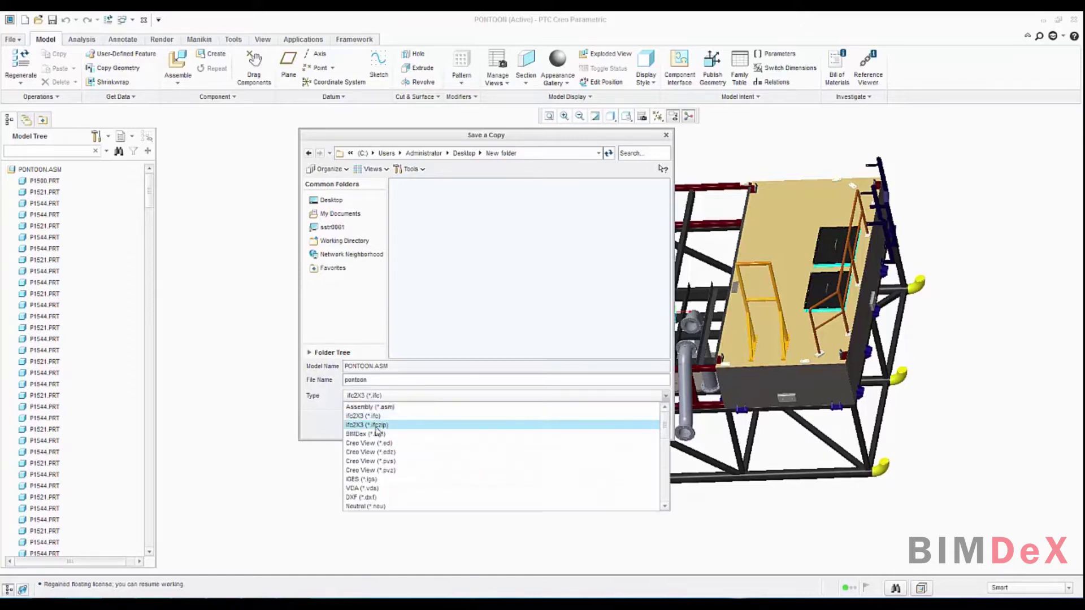
pyautogui.click(388, 425)
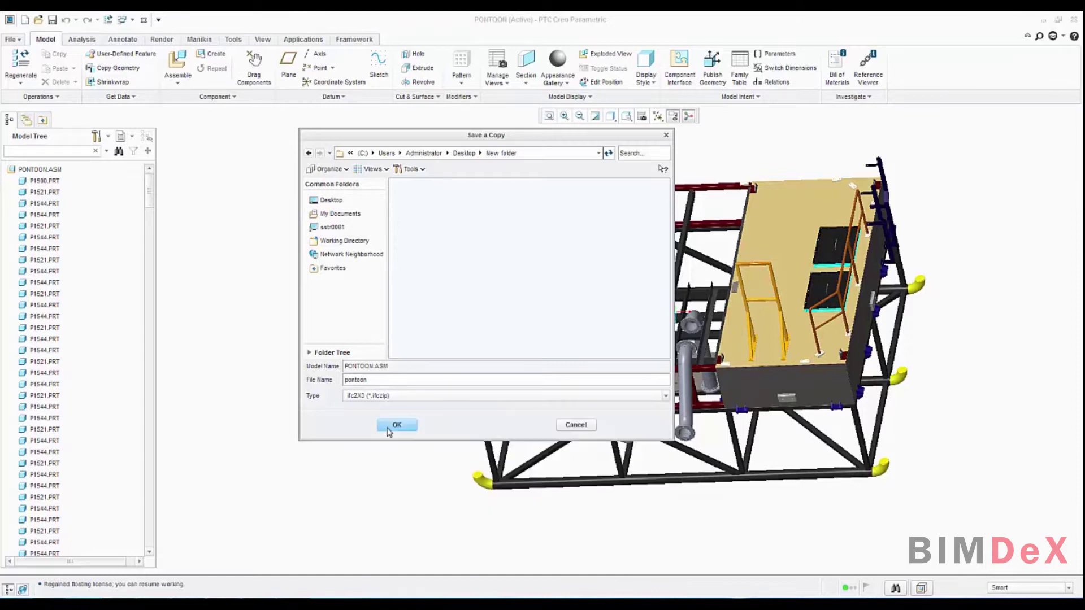
pyautogui.click(398, 398)
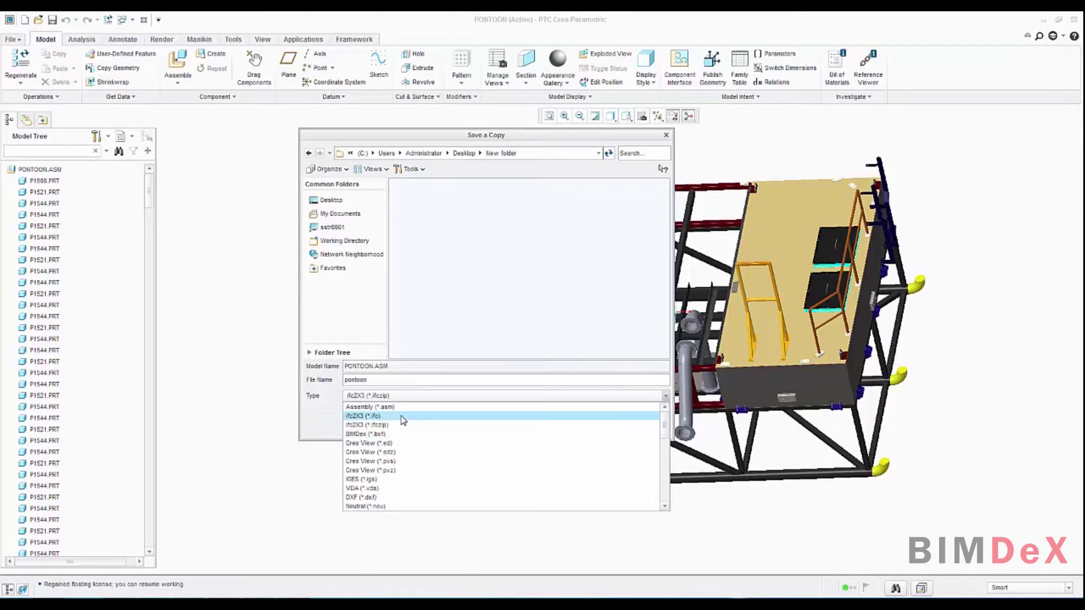
pyautogui.click(403, 420)
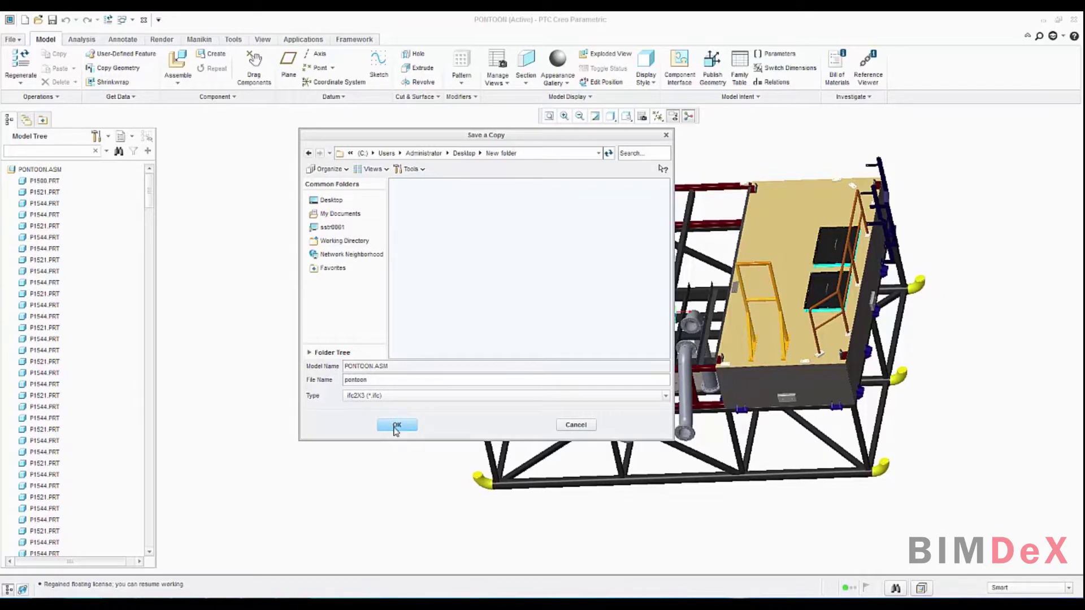
pyautogui.click(396, 428)
pyautogui.click(395, 426)
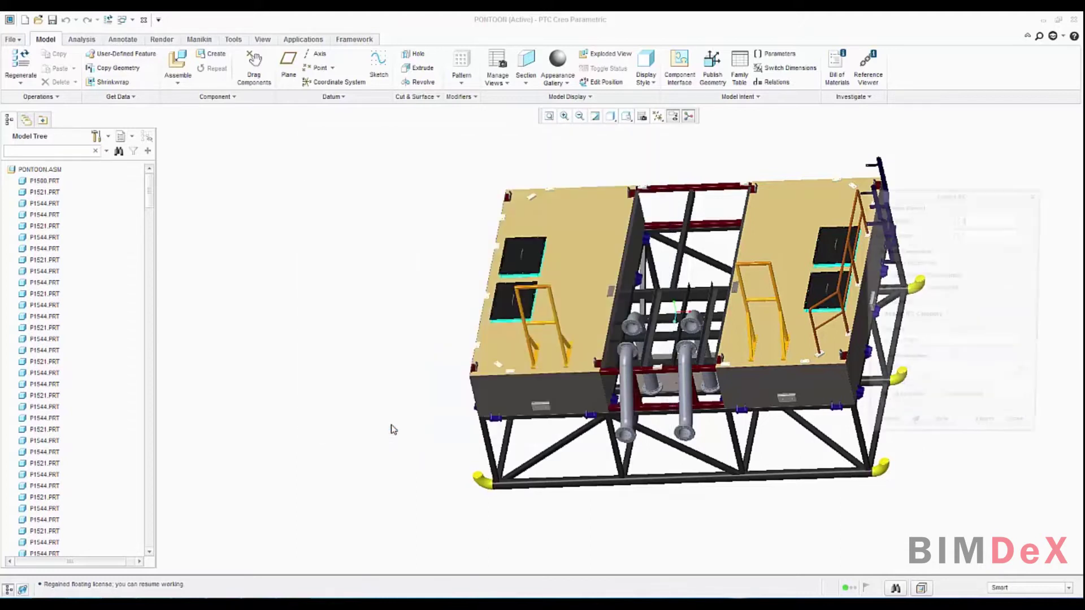
pyautogui.moveTo(951, 194); pyautogui.dragTo(348, 194)
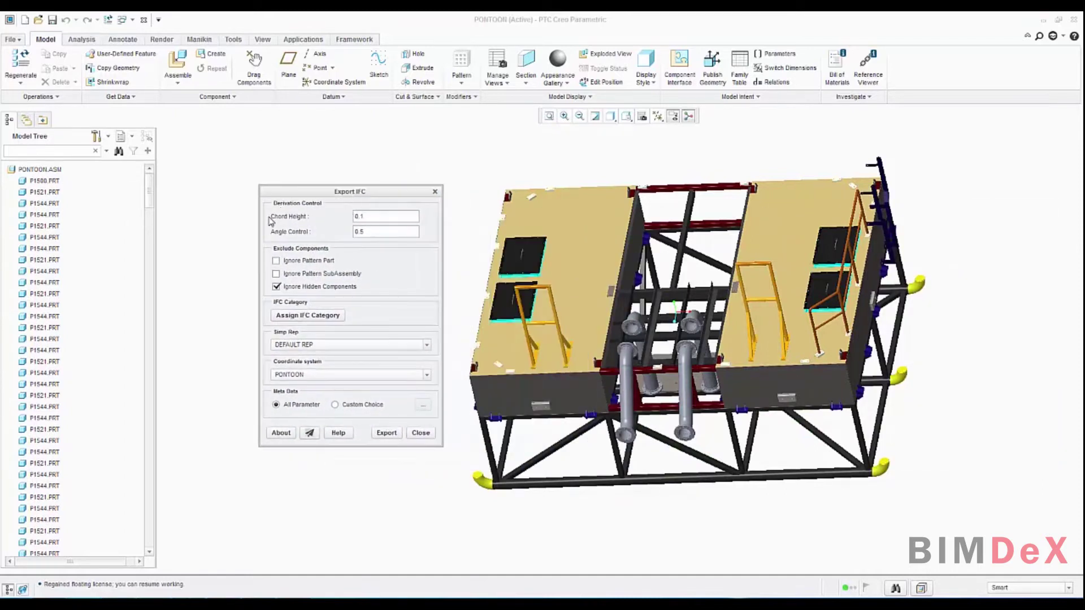
pyautogui.click(360, 213)
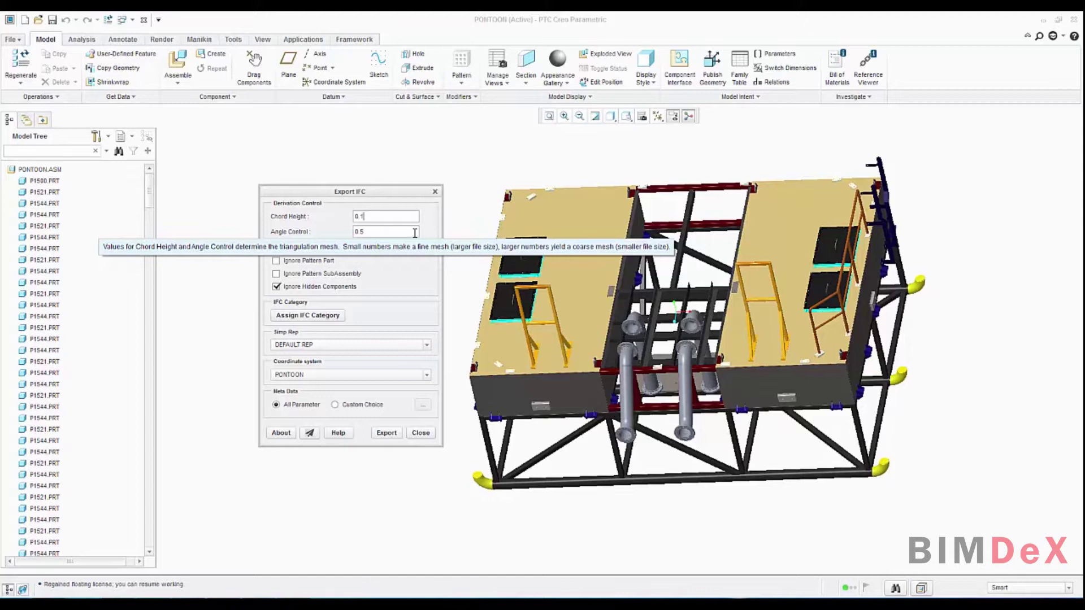
# - Keep Chord Height 0.1, Angle Control 0.5 and Exclude Components options, then open Assign IFC Category
pyautogui.moveTo(367, 216); pyautogui.dragTo(349, 213)
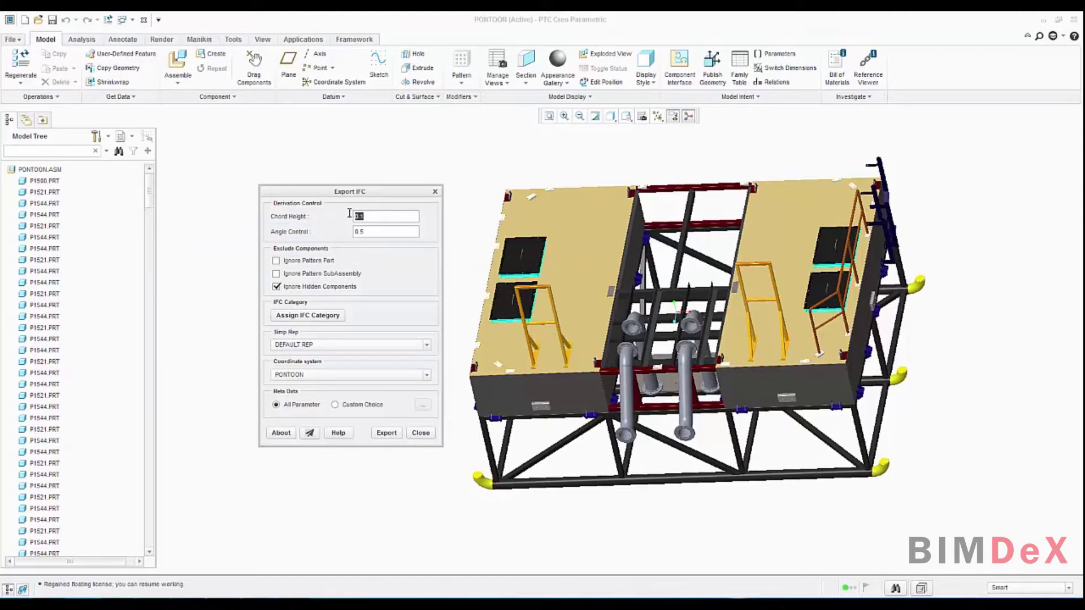
pyautogui.click(372, 232)
pyautogui.moveTo(372, 232); pyautogui.dragTo(352, 233)
pyautogui.click(275, 261)
pyautogui.click(277, 287)
pyautogui.click(276, 274)
pyautogui.click(276, 274)
pyautogui.click(276, 262)
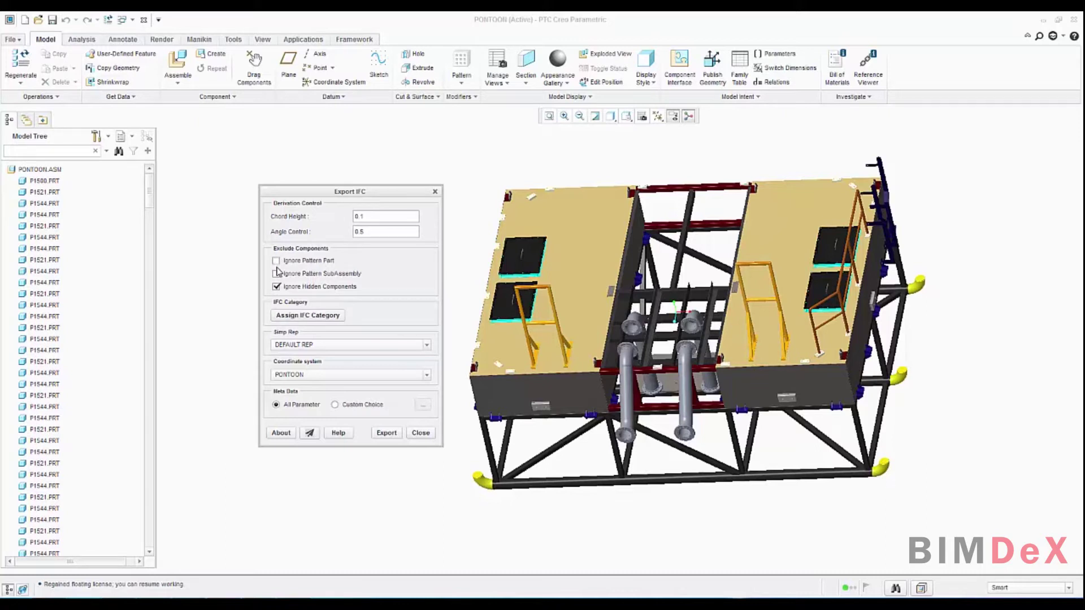
pyautogui.click(332, 318)
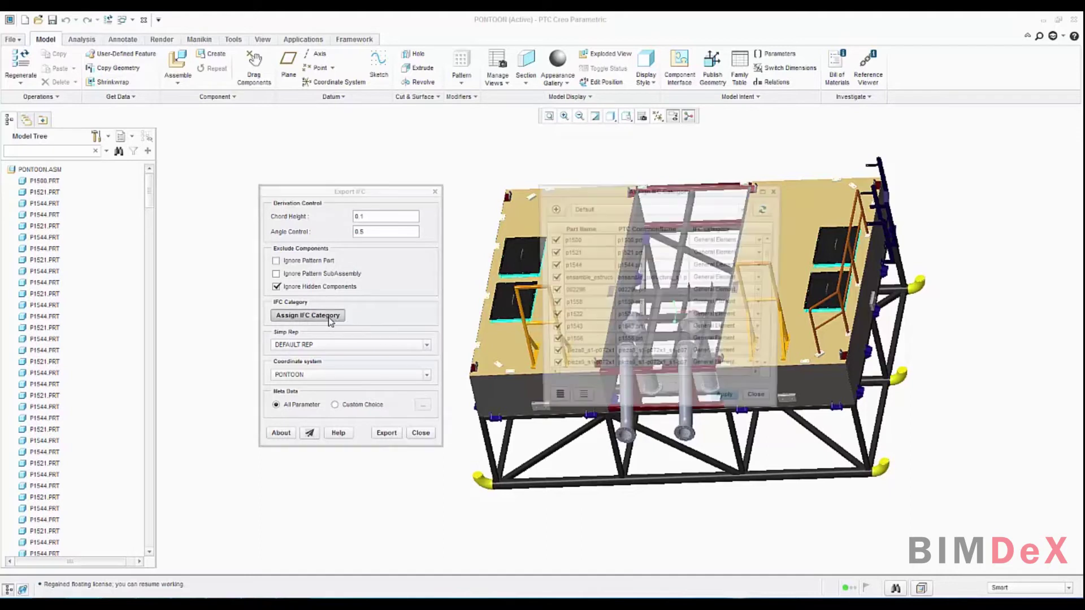
# - Review the category table, leaving every part including p1500 ticked as General Element
pyautogui.moveTo(628, 190); pyautogui.dragTo(521, 240)
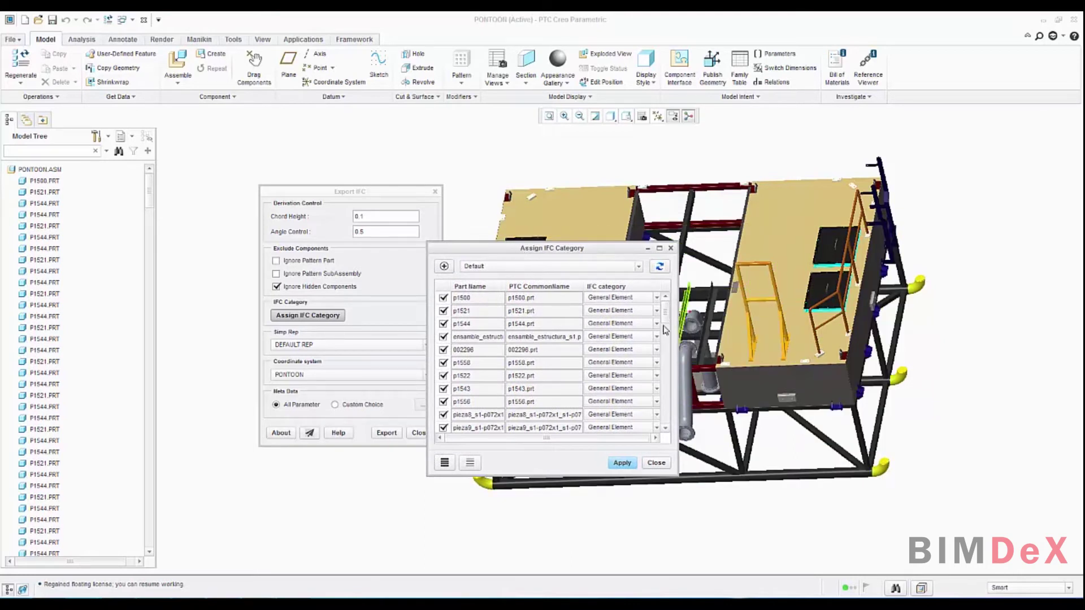
pyautogui.moveTo(667, 312); pyautogui.dragTo(665, 421)
pyautogui.click(657, 297)
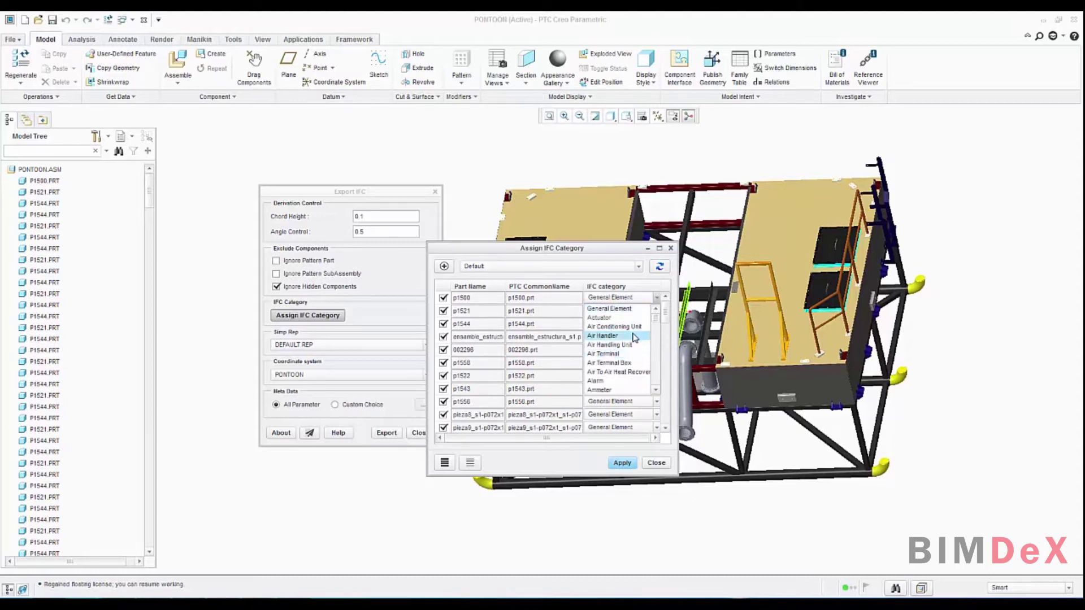
pyautogui.scroll(-6, 644, 328)
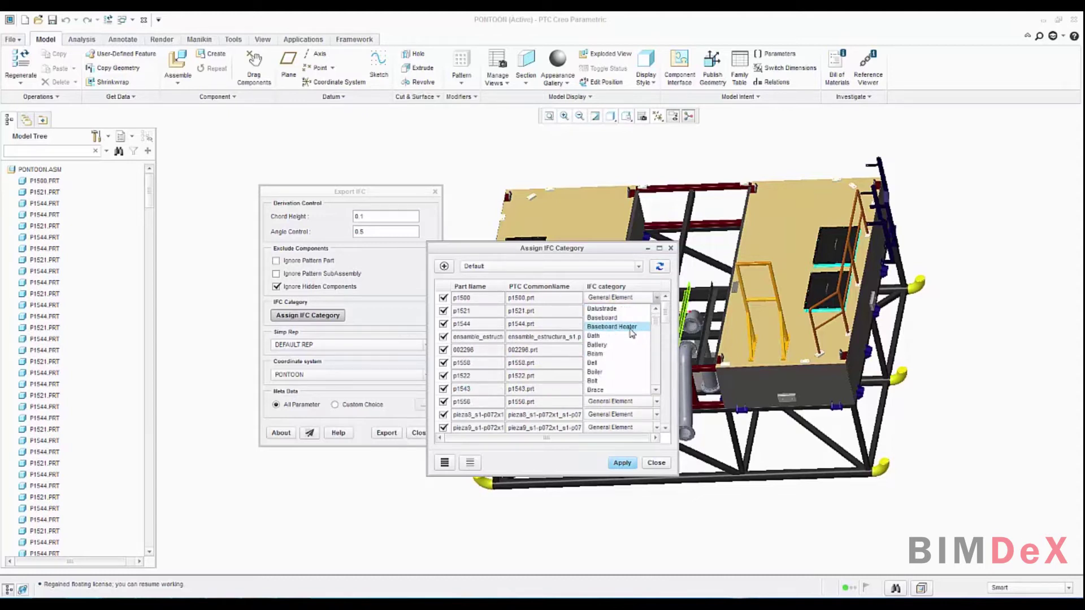
pyautogui.scroll(6, 632, 334)
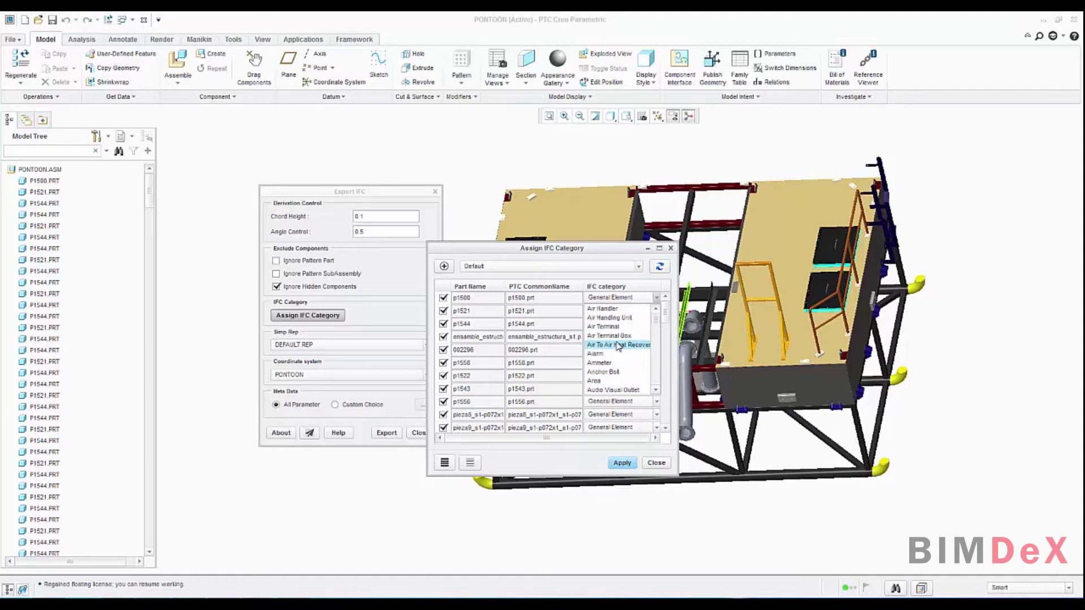
pyautogui.click(443, 299)
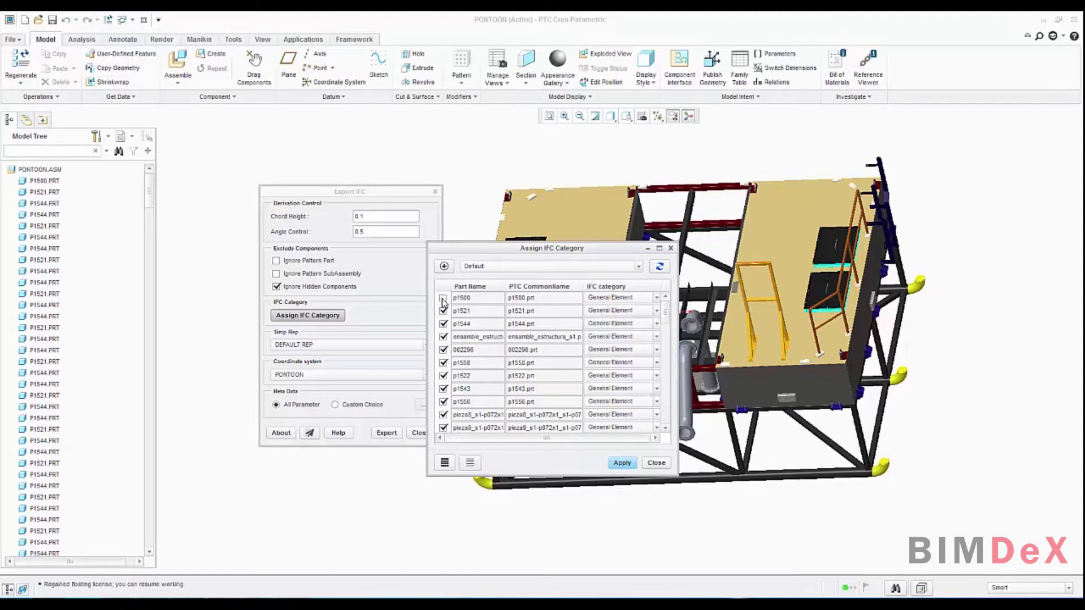
pyautogui.click(445, 462)
pyautogui.click(468, 463)
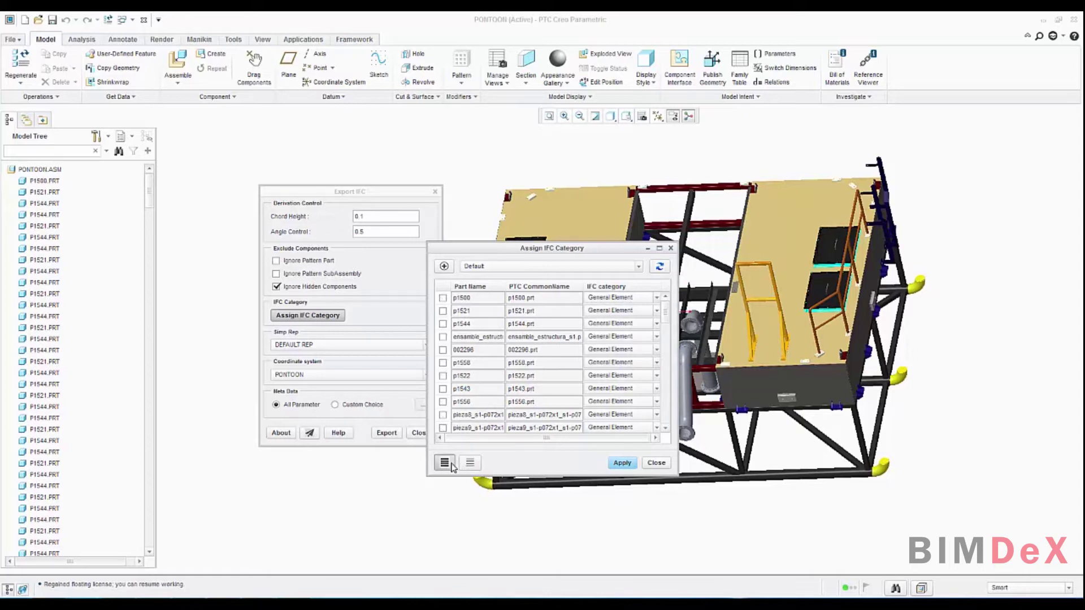
pyautogui.click(445, 463)
pyautogui.click(443, 298)
pyautogui.click(443, 297)
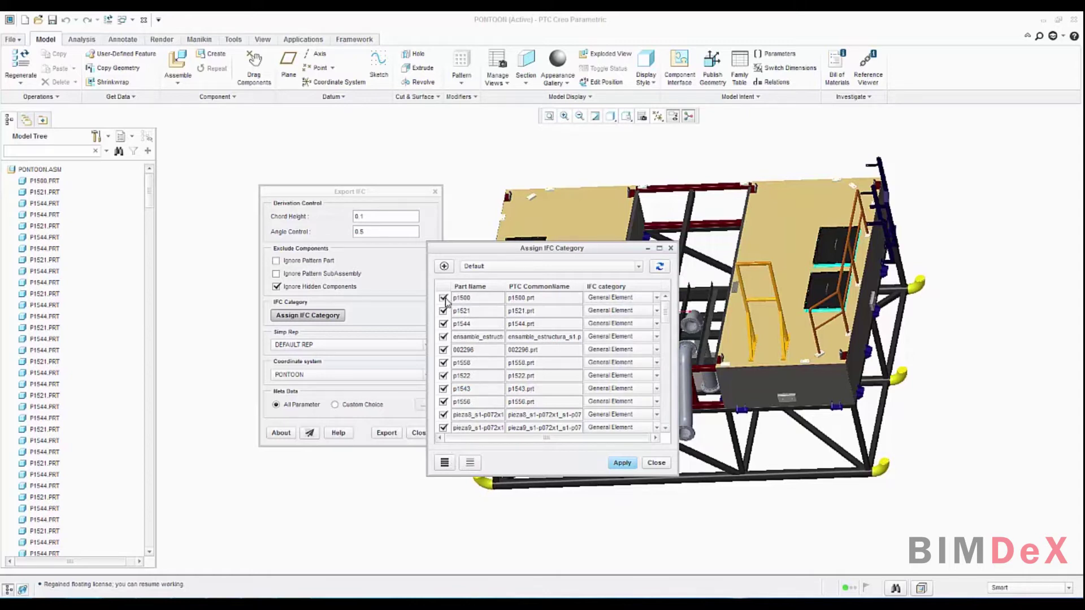
# - Create a component group rule matching *PIPE, save it as PIPEs, and close Component Grouping
pyautogui.click(444, 266)
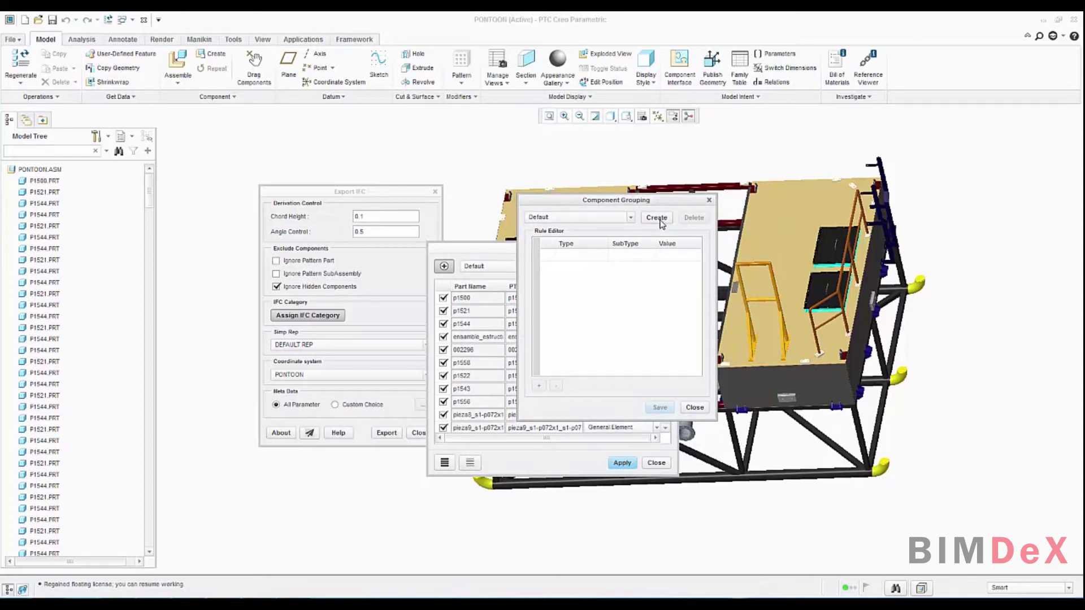
pyautogui.click(660, 222)
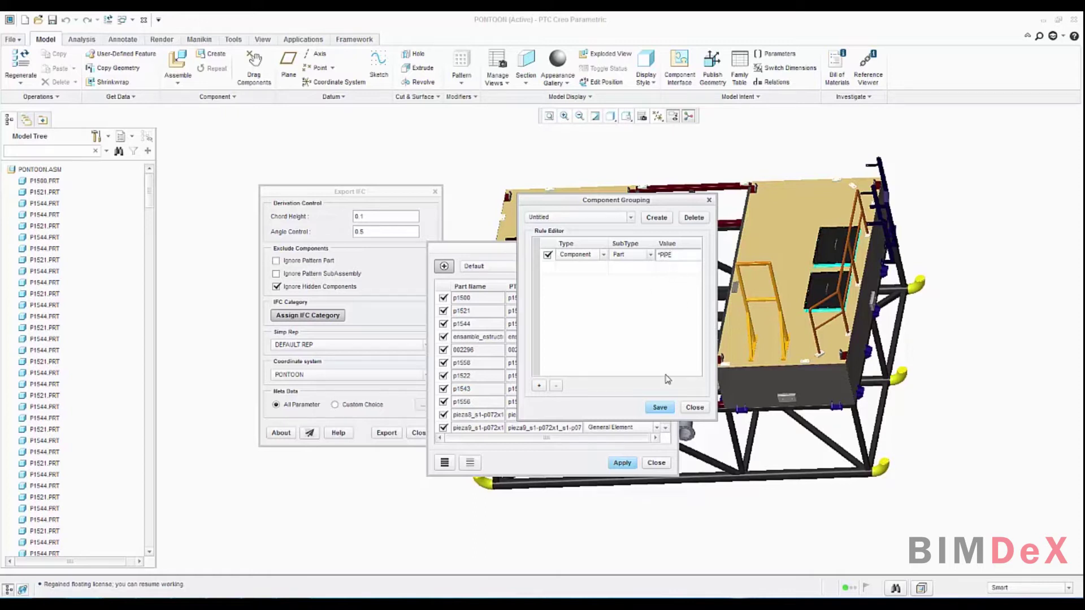
pyautogui.doubleClick(671, 255)
pyautogui.click(660, 411)
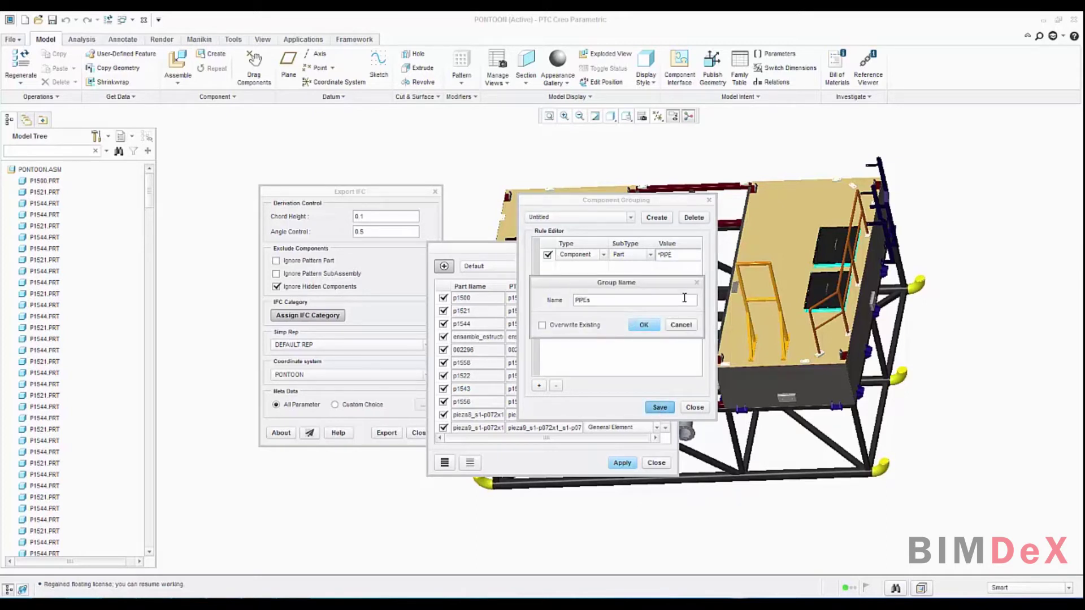
pyautogui.click(643, 326)
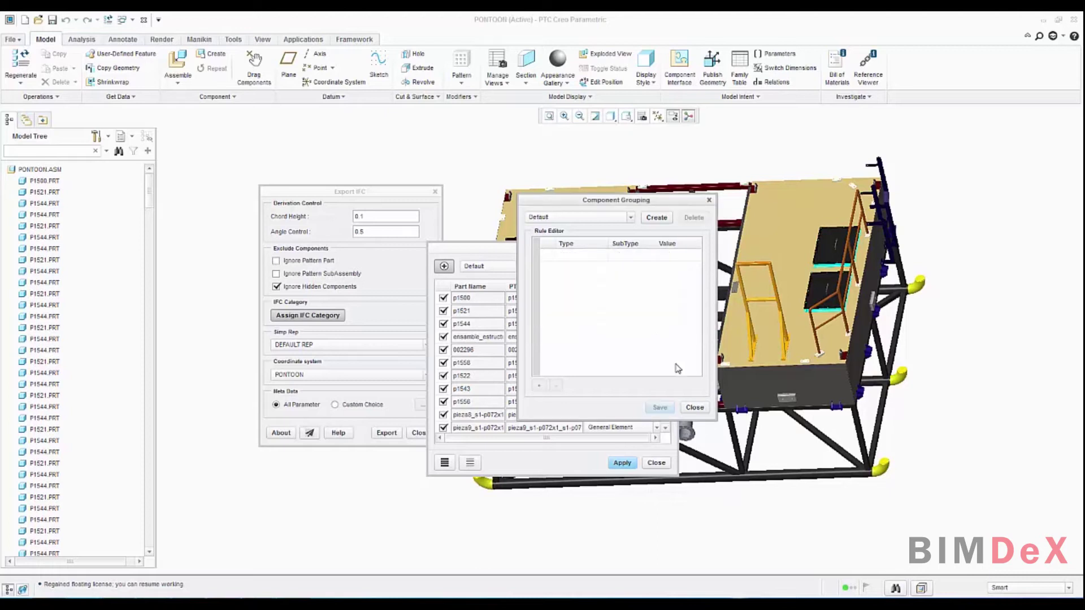
pyautogui.click(690, 407)
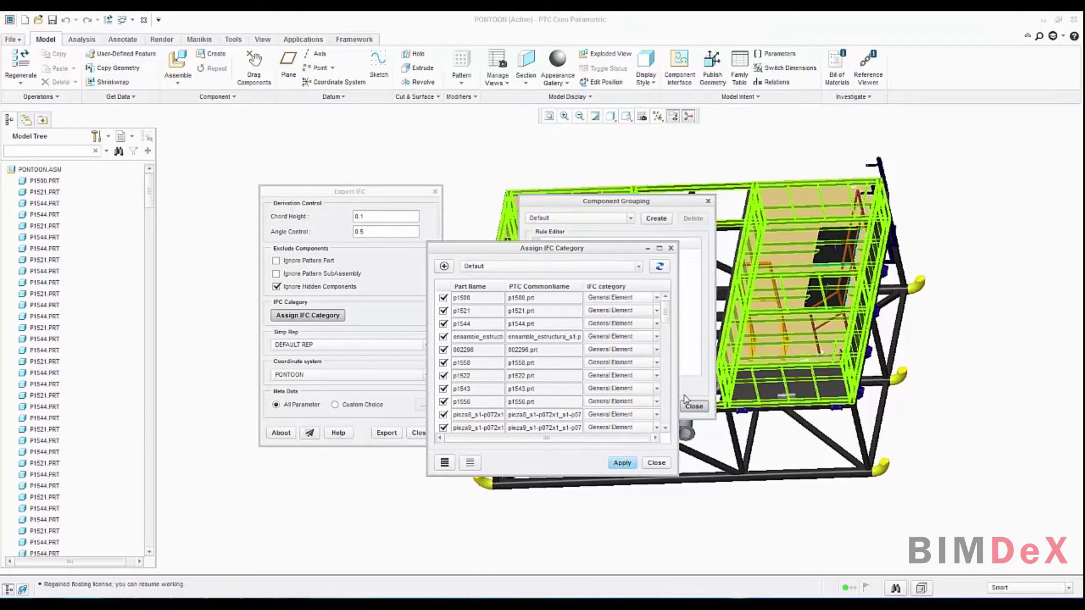
# - Filter the category table to show only the PIPEs group parts
pyautogui.click(638, 266)
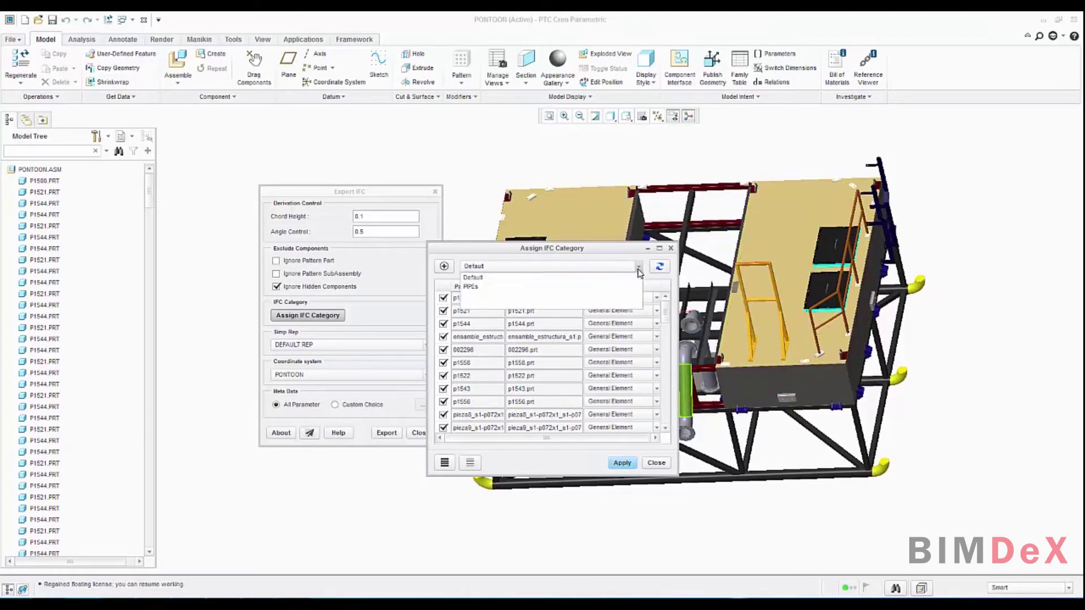
pyautogui.click(551, 287)
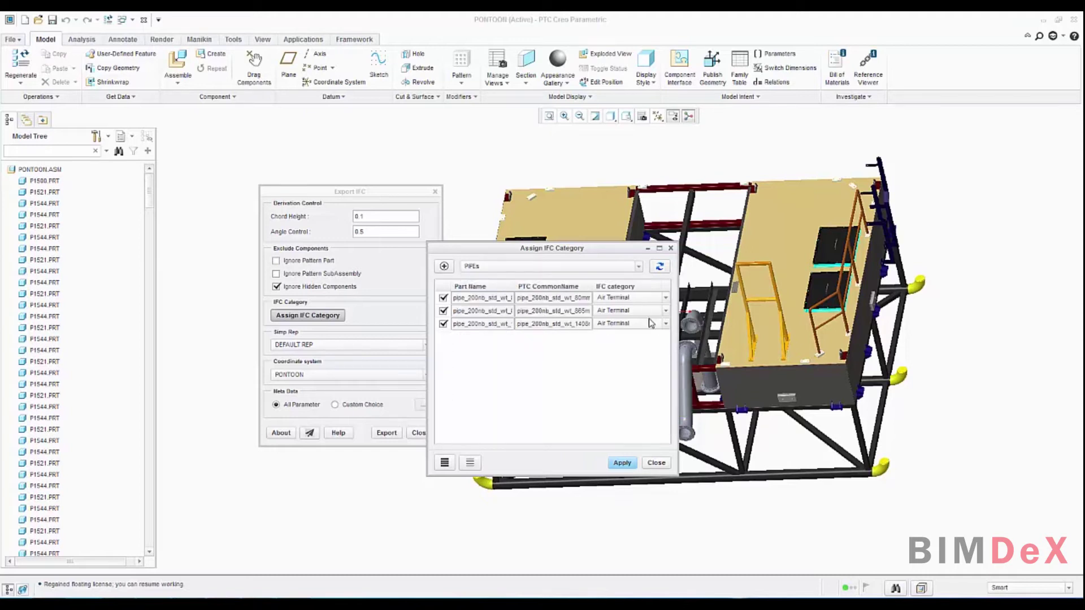
pyautogui.click(649, 298)
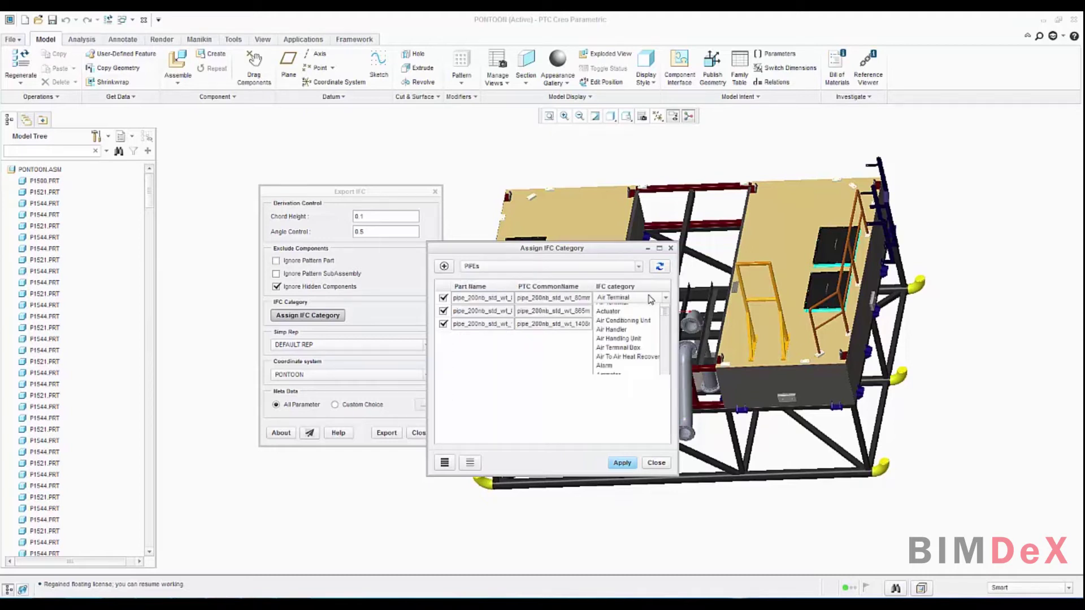
pyautogui.click(552, 357)
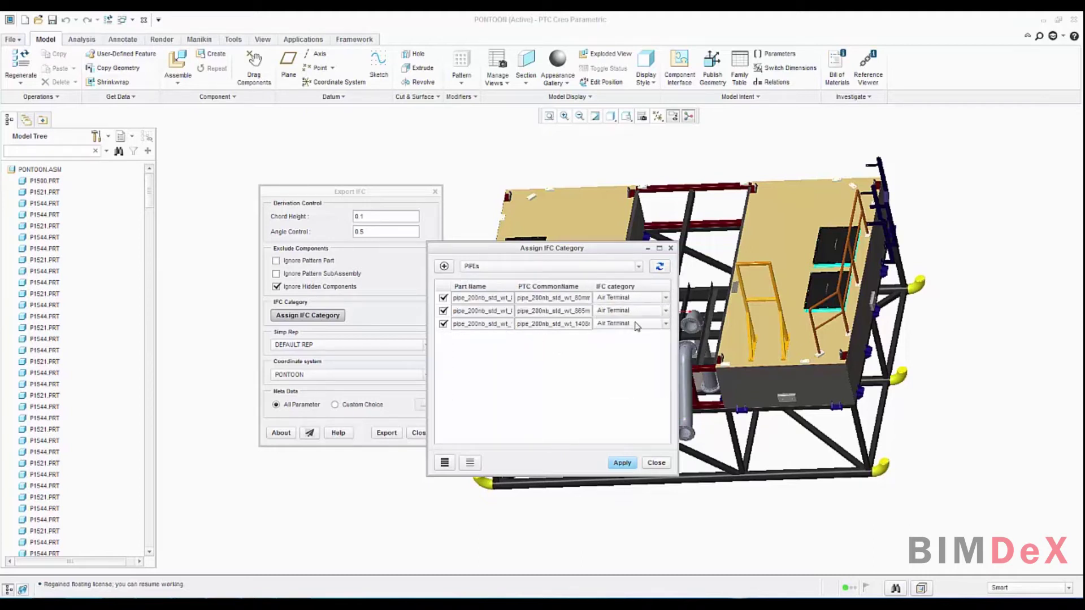
pyautogui.click(666, 300)
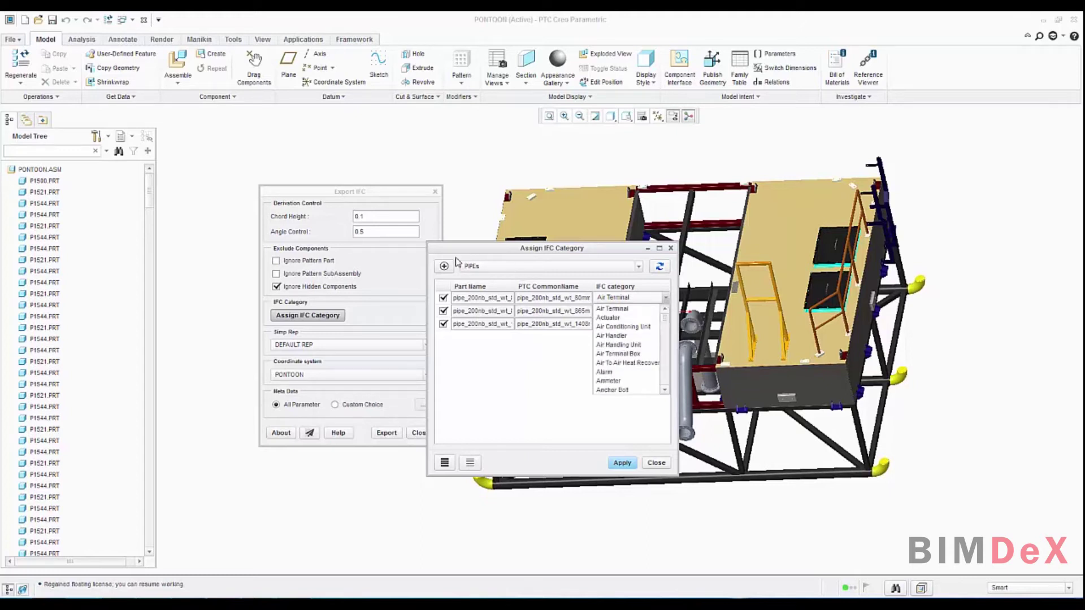
pyautogui.click(625, 319)
pyautogui.click(599, 266)
pyautogui.click(459, 298)
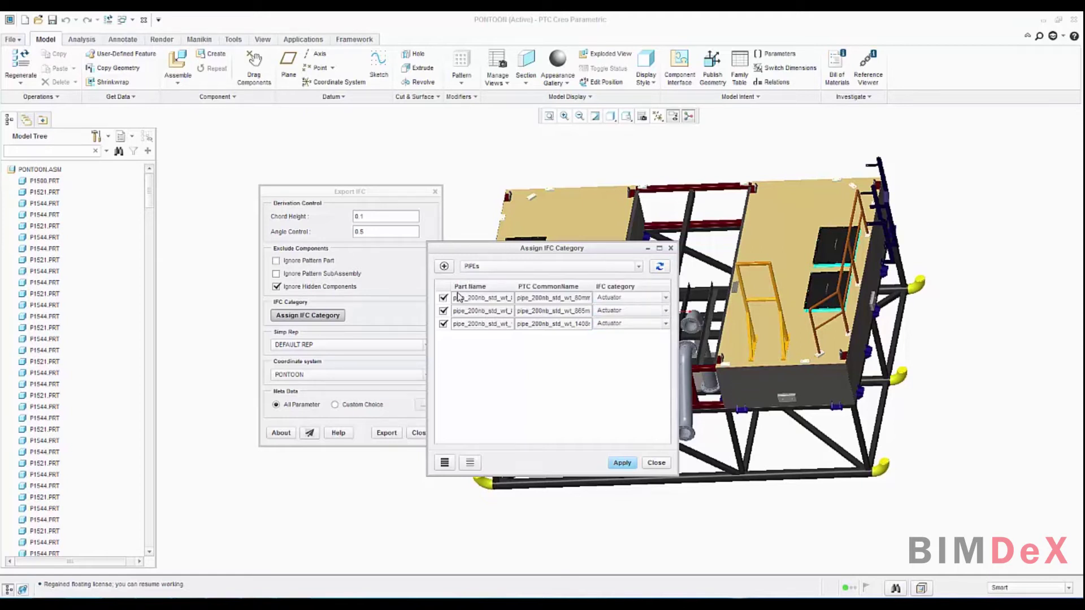
# - Assign the pipe parts the Air Conditioning Unit IFC category and apply it
pyautogui.click(666, 299)
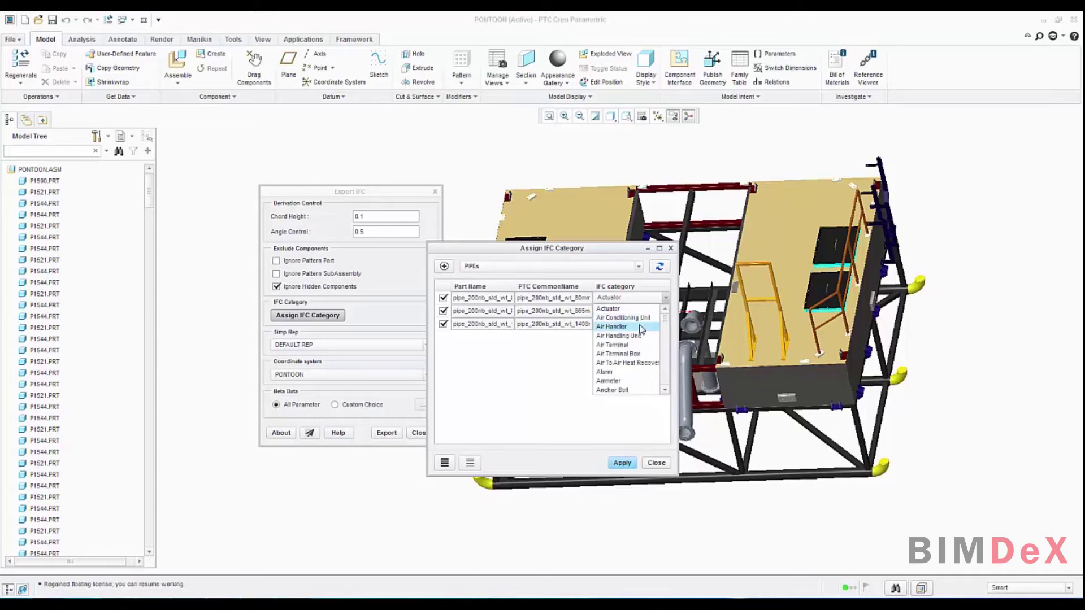
pyautogui.click(637, 322)
pyautogui.click(665, 301)
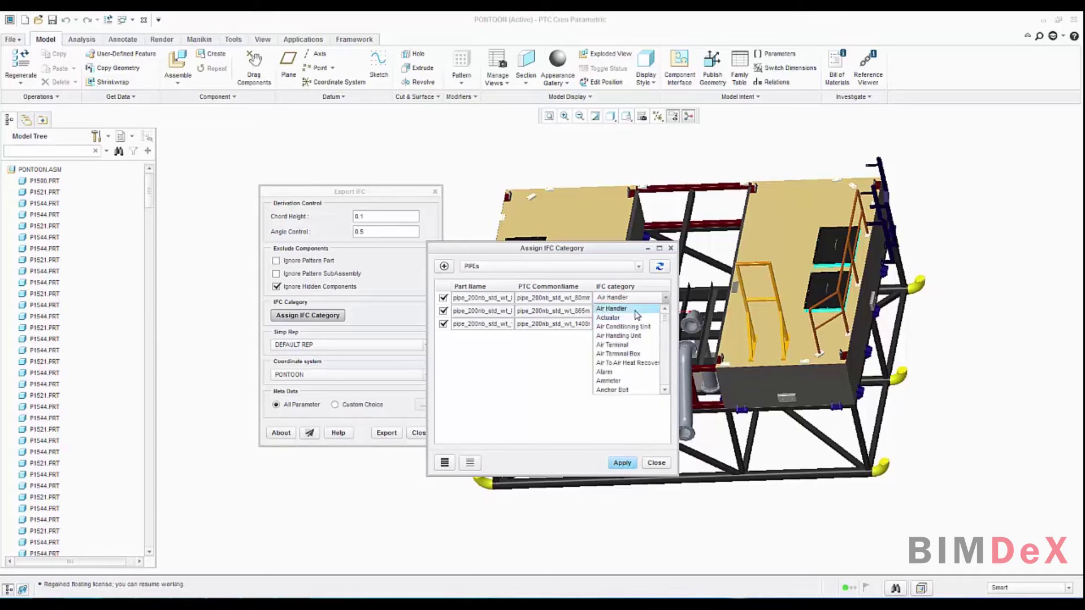
pyautogui.click(658, 312)
pyautogui.click(666, 300)
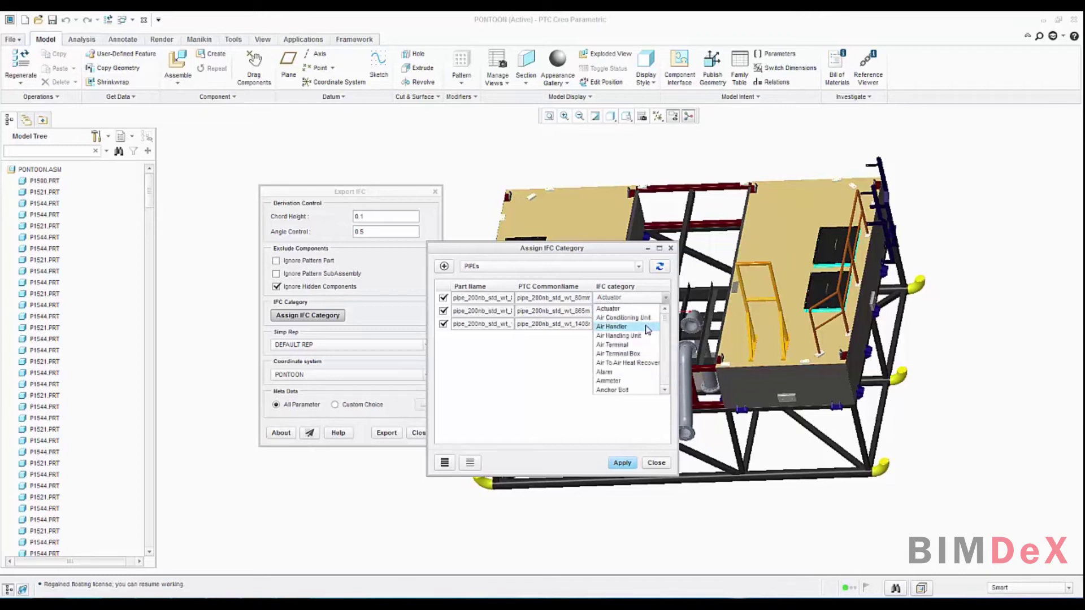
pyautogui.click(630, 319)
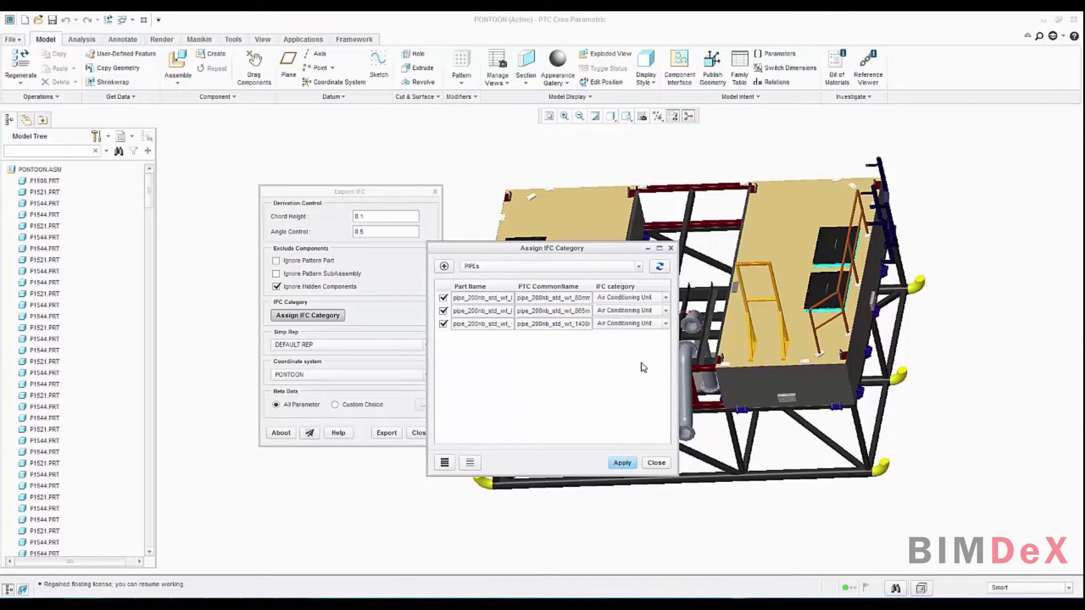
pyautogui.click(622, 462)
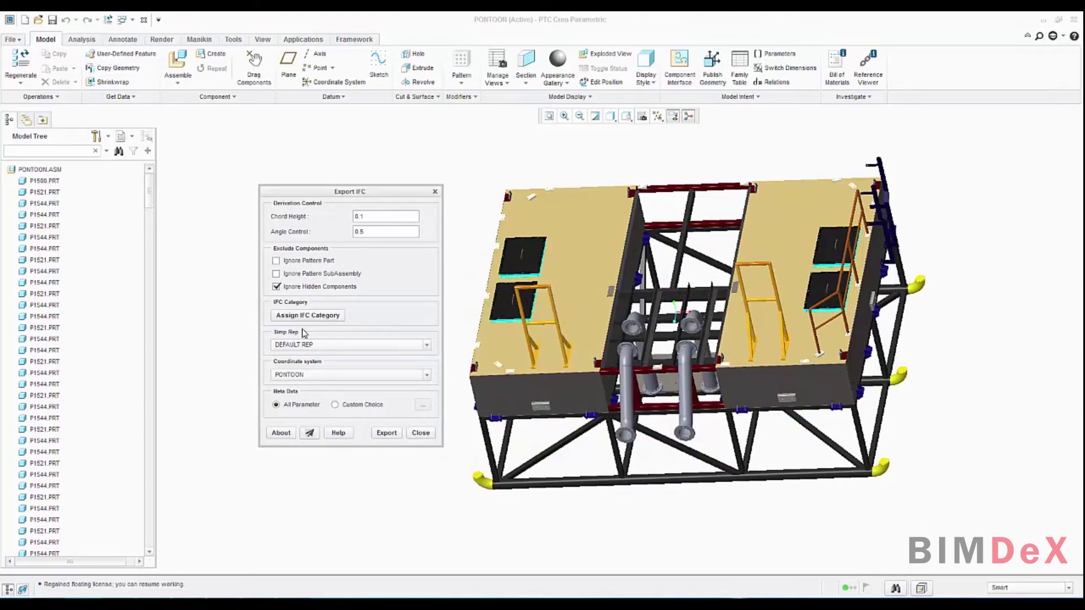
pyautogui.click(406, 347)
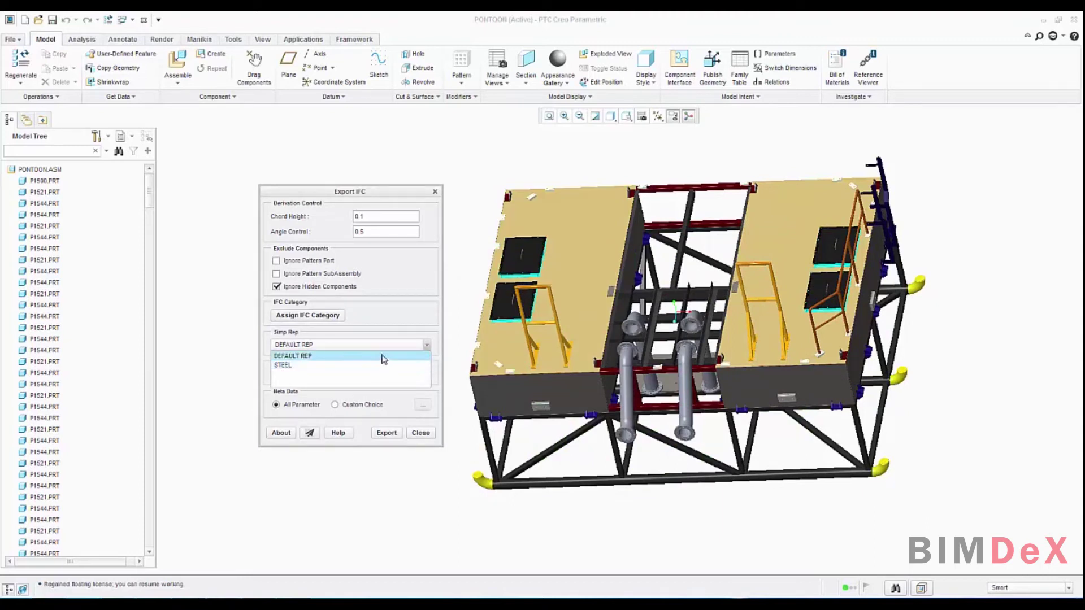
pyautogui.click(411, 342)
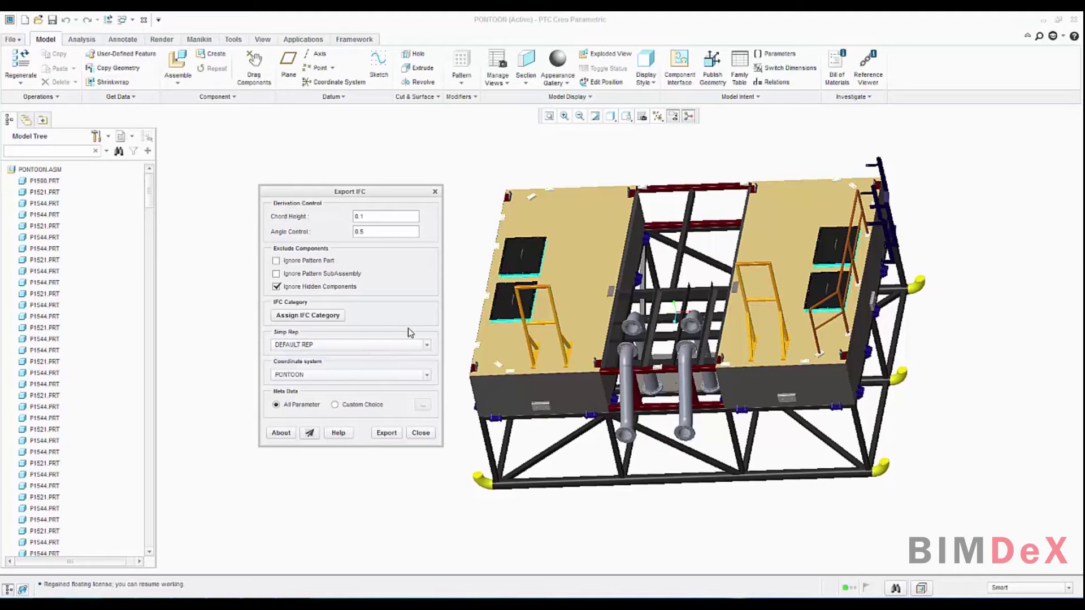
pyautogui.click(412, 343)
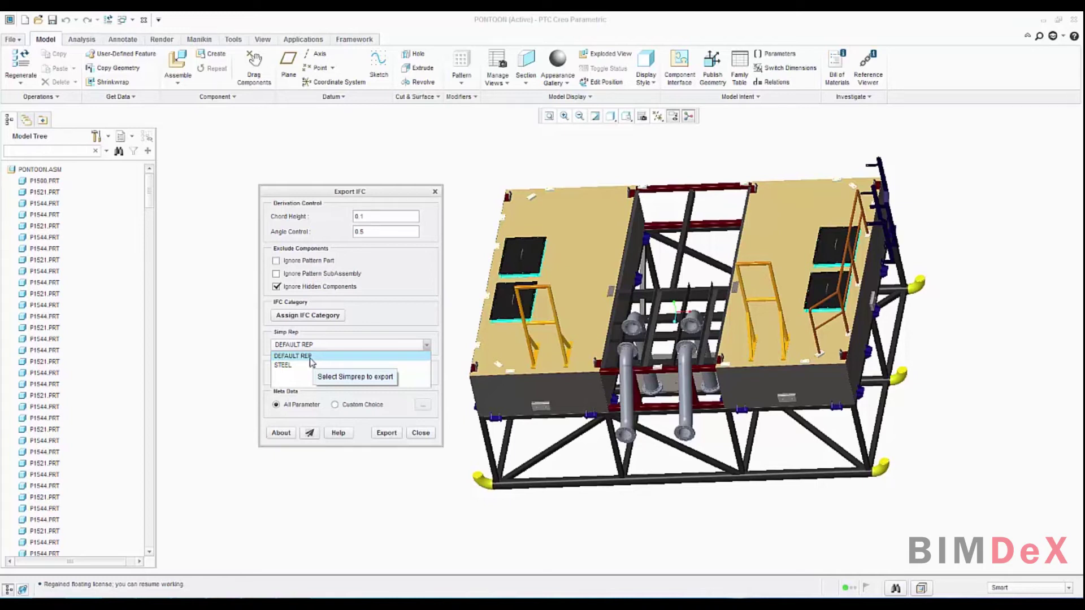
pyautogui.click(315, 357)
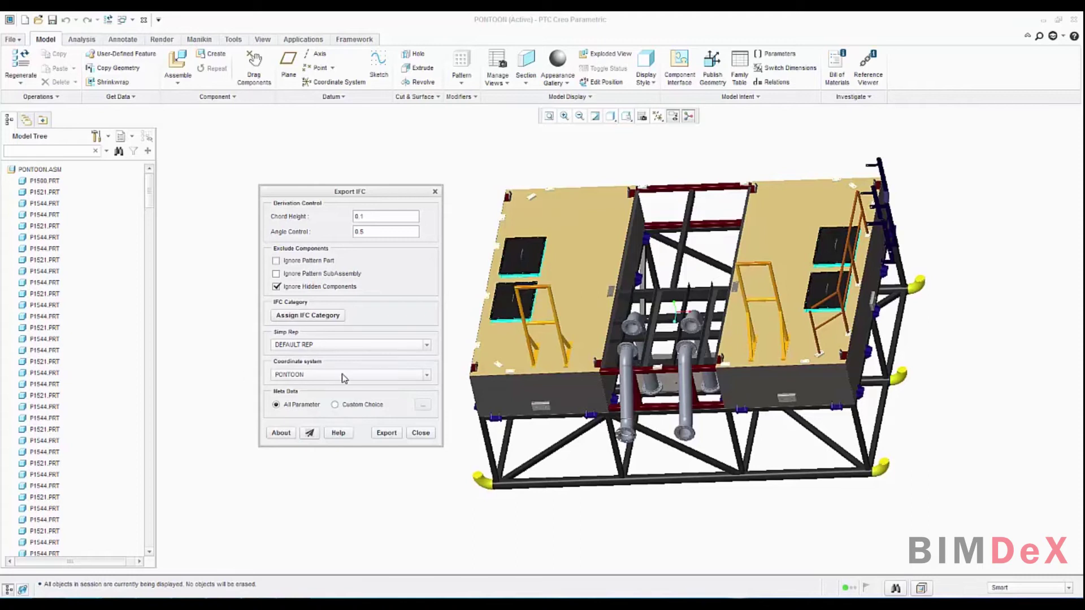
pyautogui.click(343, 376)
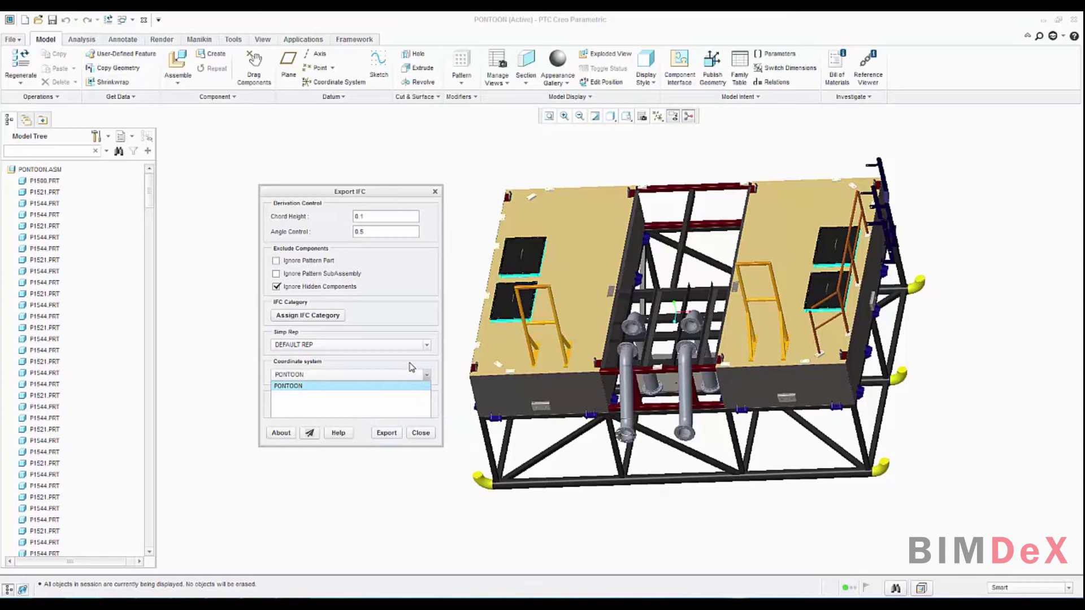
pyautogui.click(395, 387)
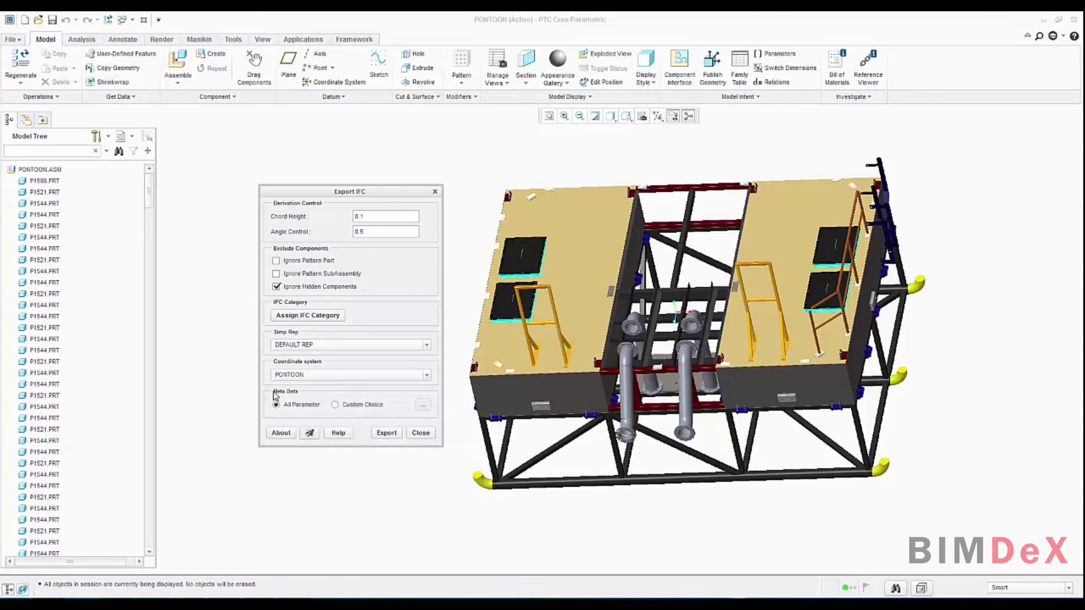
# - Choose custom meta data, excluding DESCRIPTION, MODELED_BY, ACCOUNT_NAME and SMT_DFLT_BEND_REL_TYPE parameters
pyautogui.click(334, 405)
pyautogui.click(423, 404)
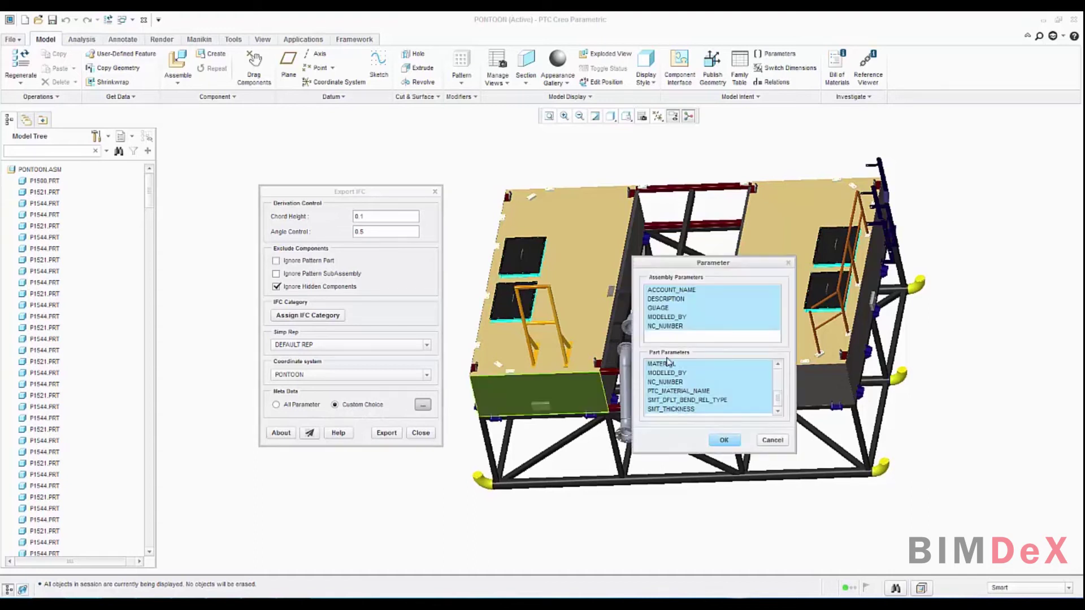
pyautogui.click(677, 300)
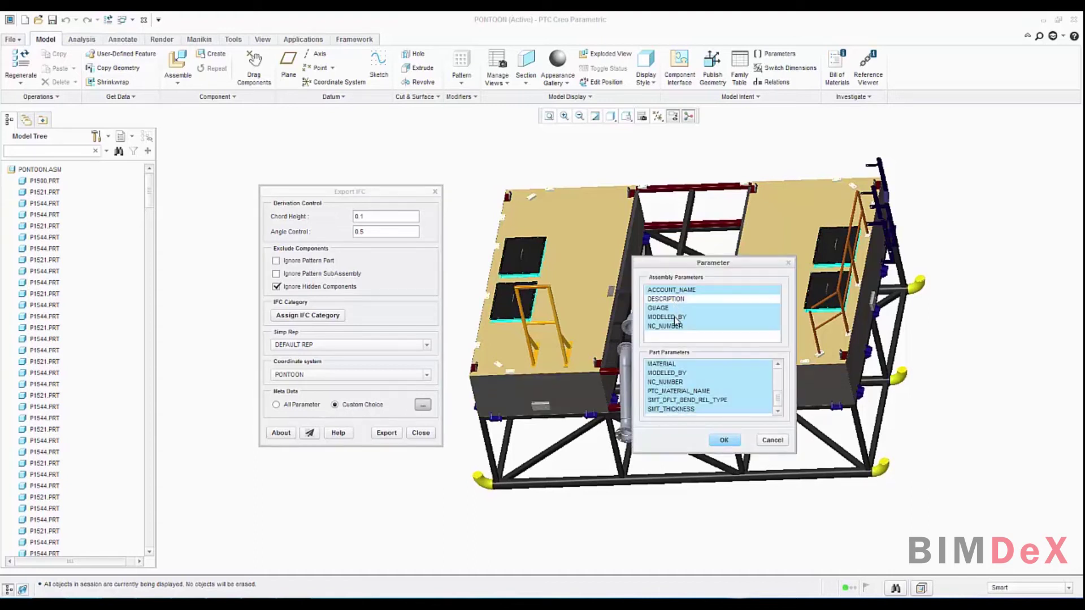
pyautogui.click(676, 316)
pyautogui.click(681, 290)
pyautogui.click(673, 400)
pyautogui.click(696, 374)
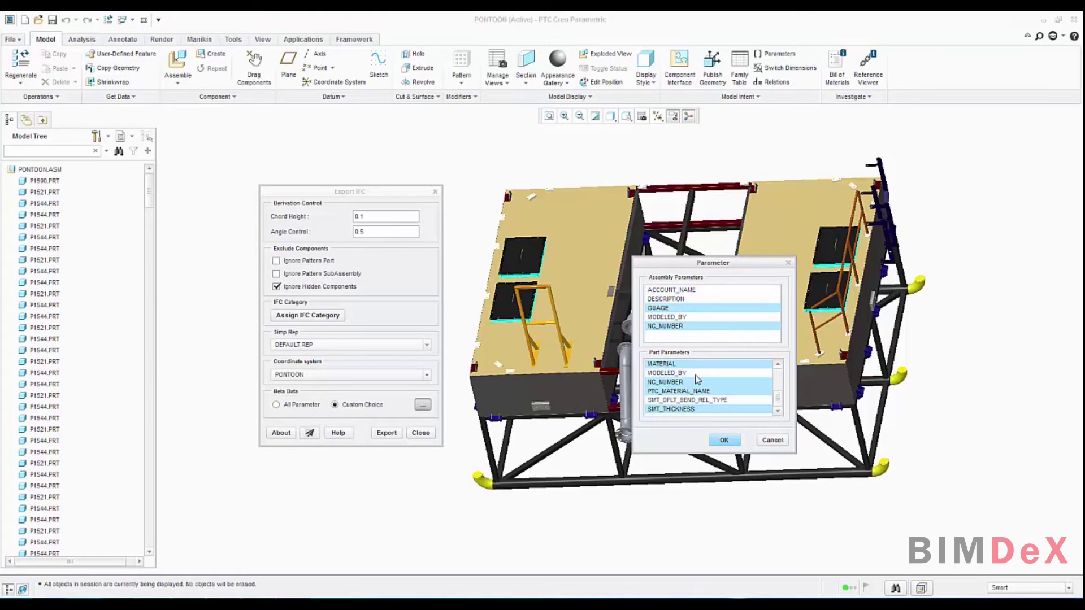
pyautogui.moveTo(778, 397); pyautogui.dragTo(778, 376)
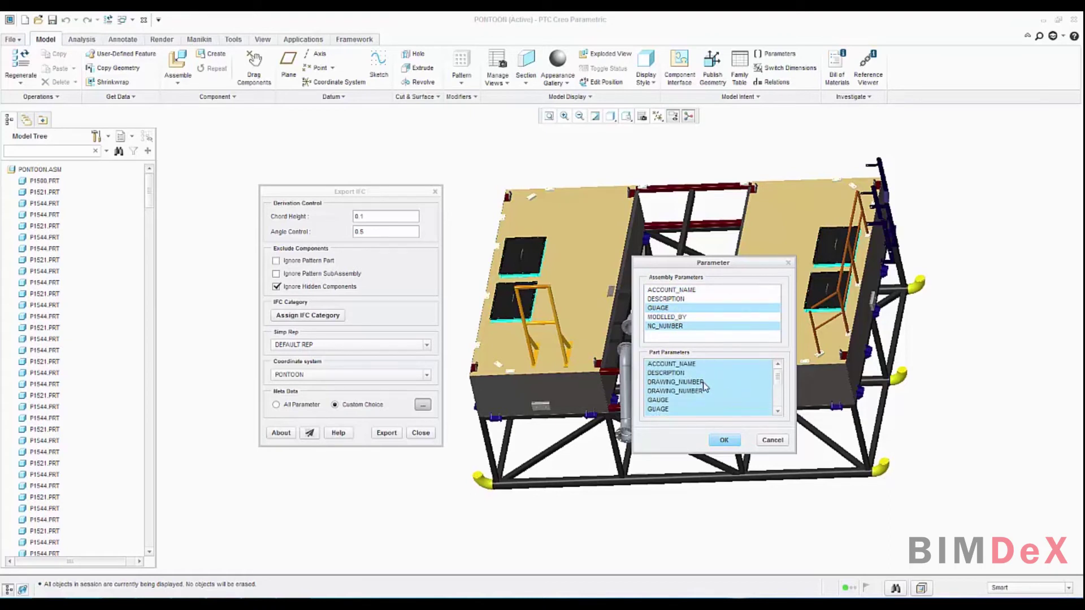
# - Exclude further DRAWING_NUMBER and GUAGE part parameters, then switch meta data to All Parameter
pyautogui.click(686, 365)
pyautogui.click(681, 383)
pyautogui.click(684, 392)
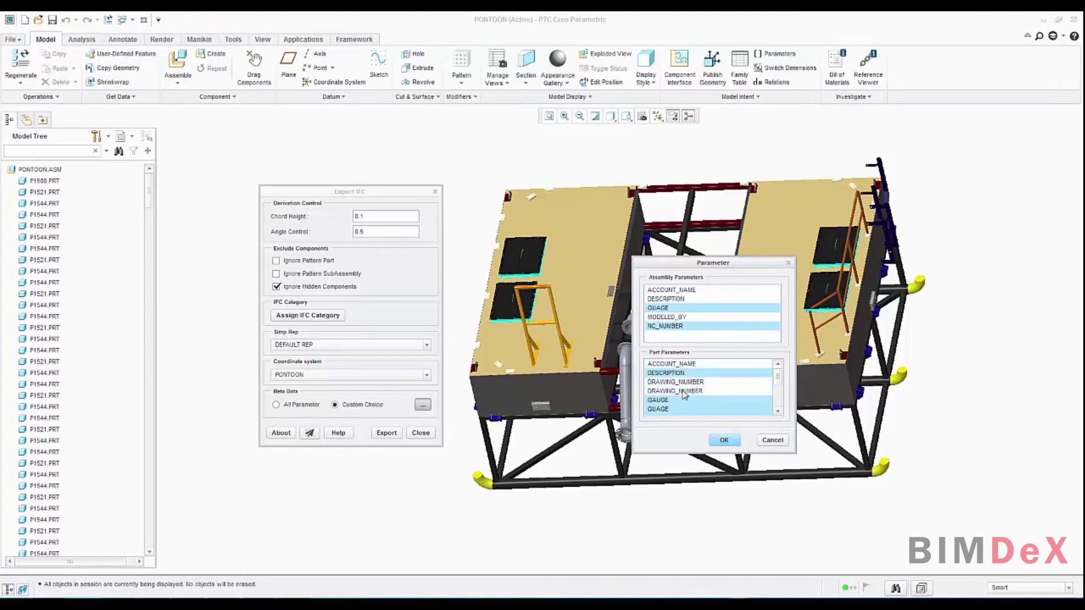
pyautogui.click(673, 400)
pyautogui.click(673, 409)
pyautogui.moveTo(778, 381)
pyautogui.mouseDown()
pyautogui.moveTo(780, 400)
pyautogui.moveTo(779, 380)
pyautogui.mouseUp()
pyautogui.click(714, 391)
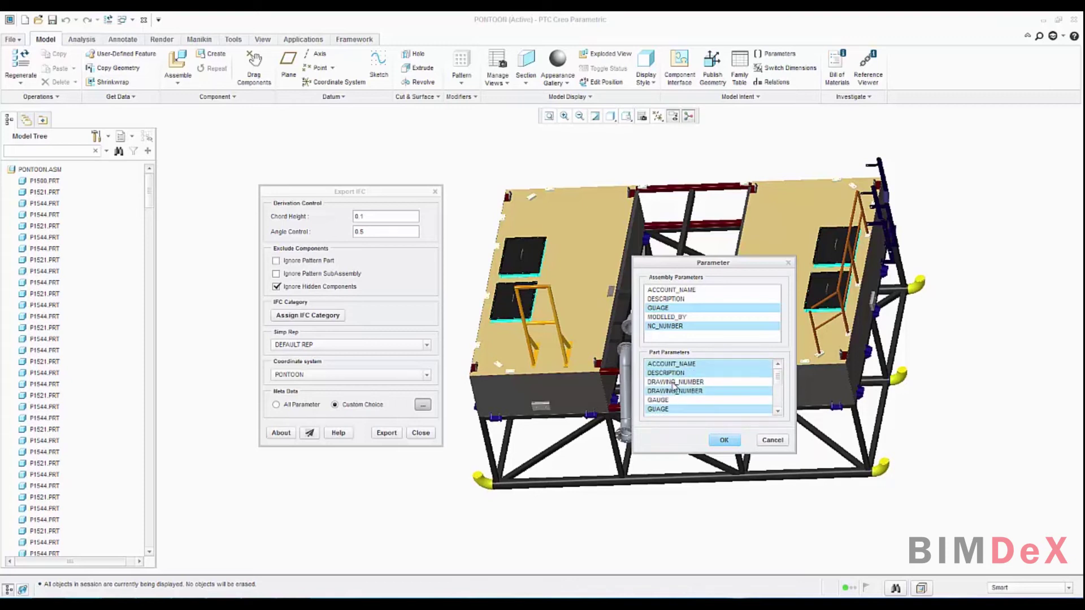
pyautogui.click(725, 441)
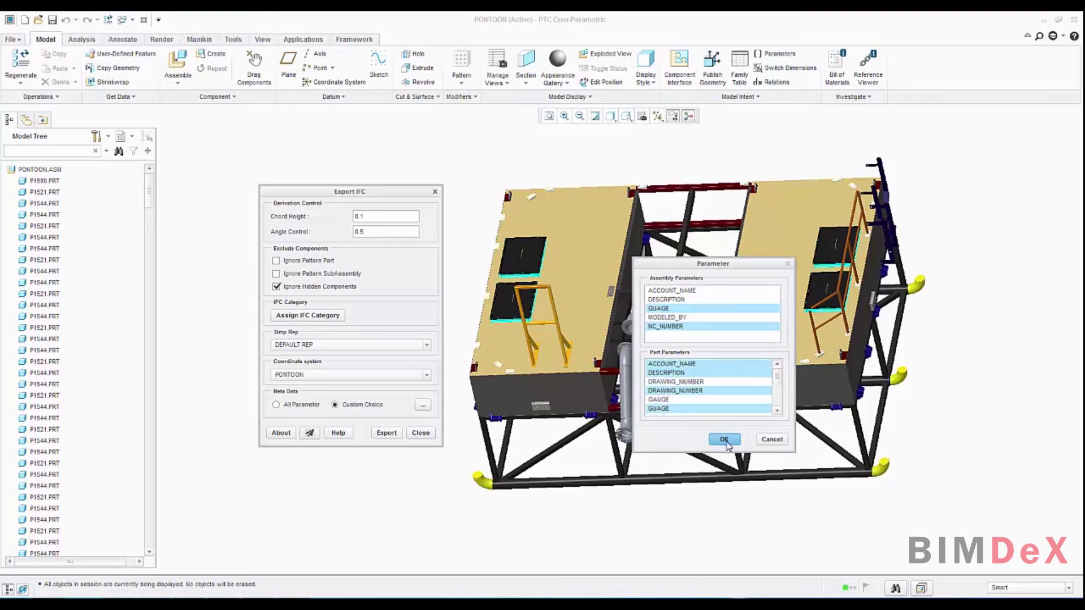
pyautogui.click(276, 405)
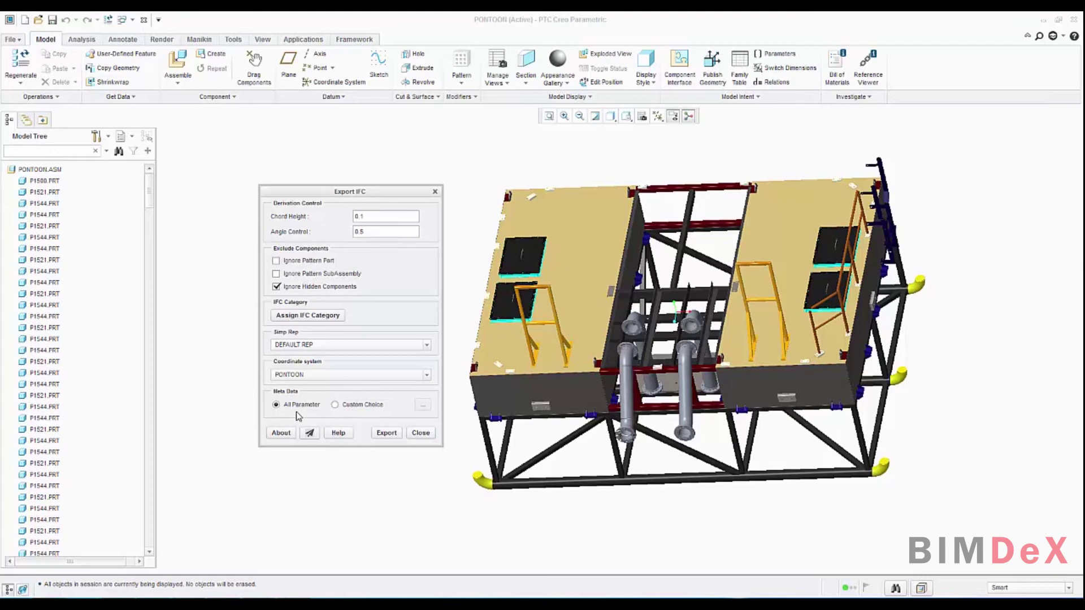
# - Run the IFC export, writing the pontoon IFC file and a PONTOON log to New folder
pyautogui.click(388, 434)
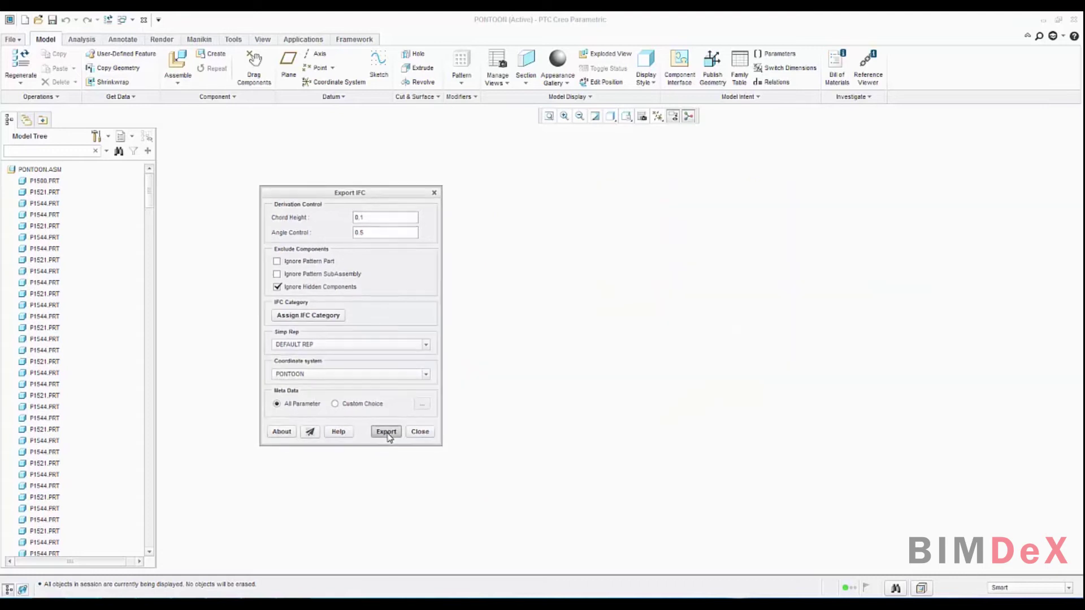
pyautogui.click(387, 432)
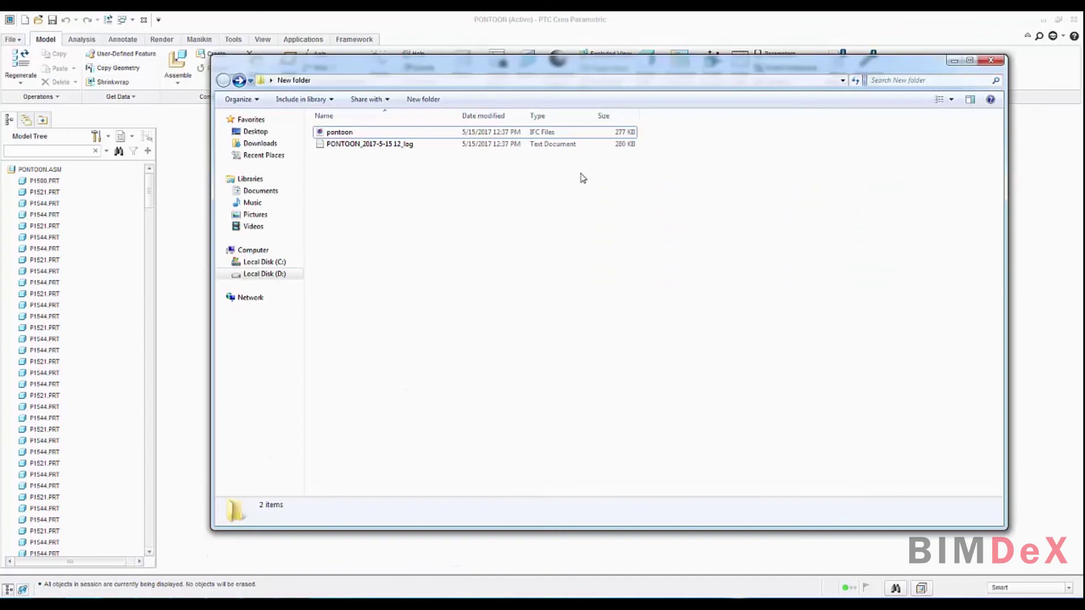
# - Select the pontoon IFC file in New folder and open it in Solibri Model Viewer
pyautogui.moveTo(489, 67); pyautogui.dragTo(502, 119)
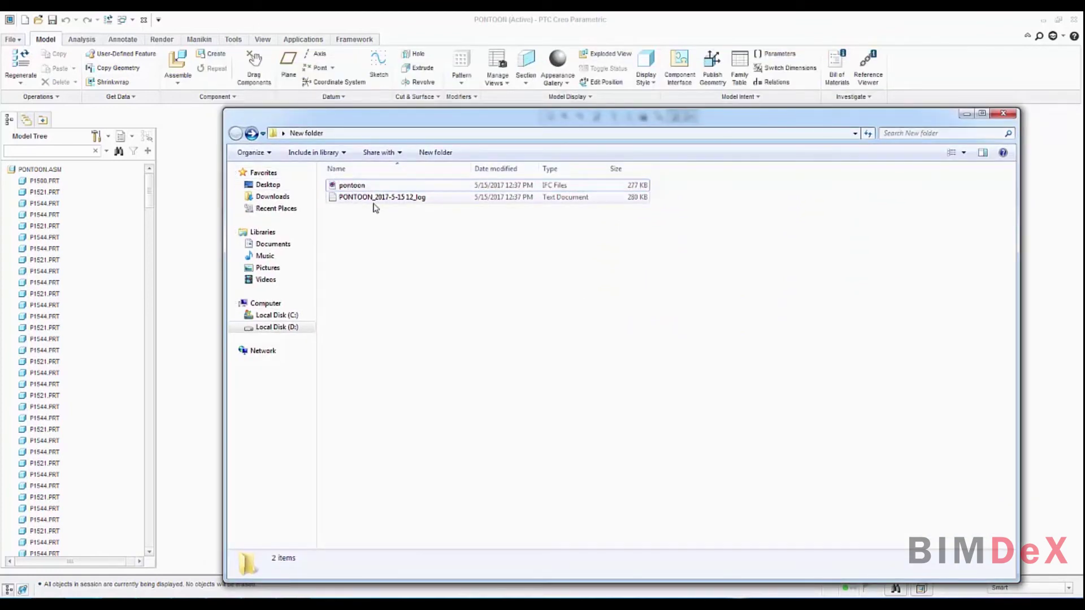
pyautogui.click(398, 187)
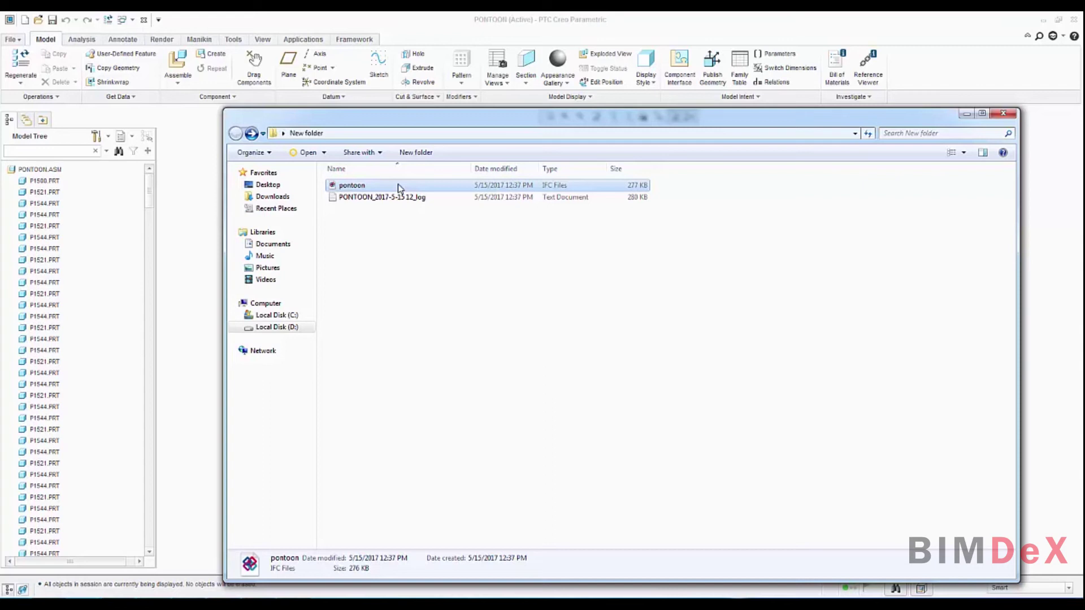
pyautogui.click(416, 133)
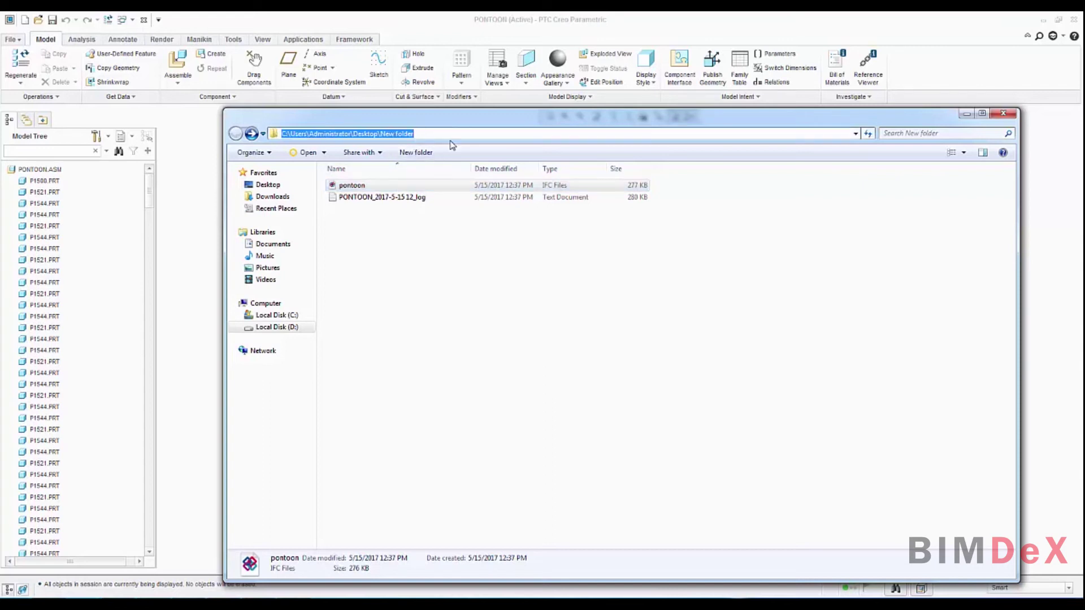
pyautogui.click(378, 187)
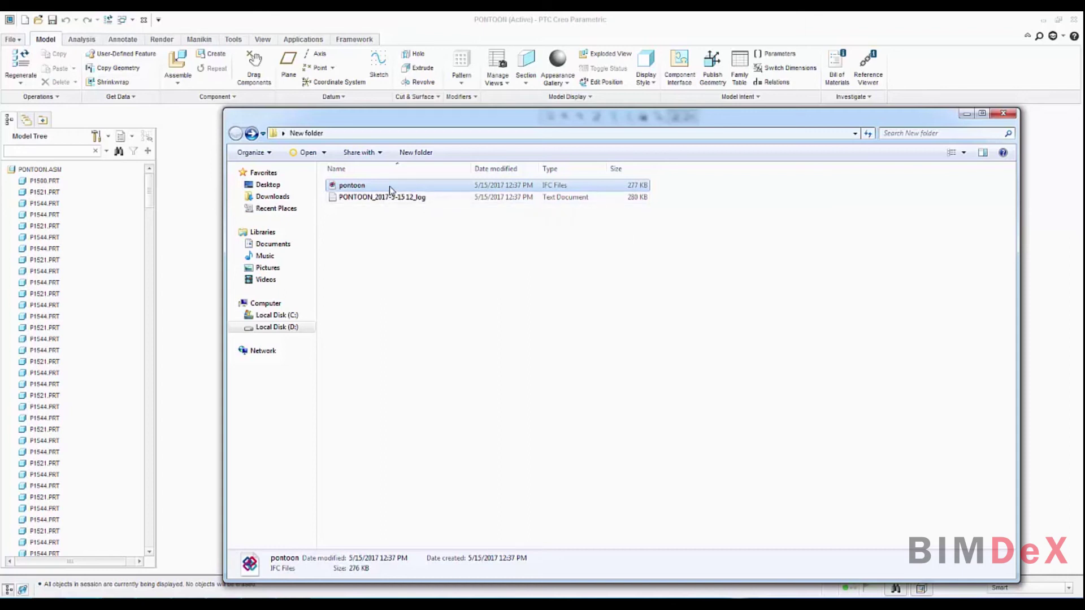
pyautogui.doubleClick(390, 190)
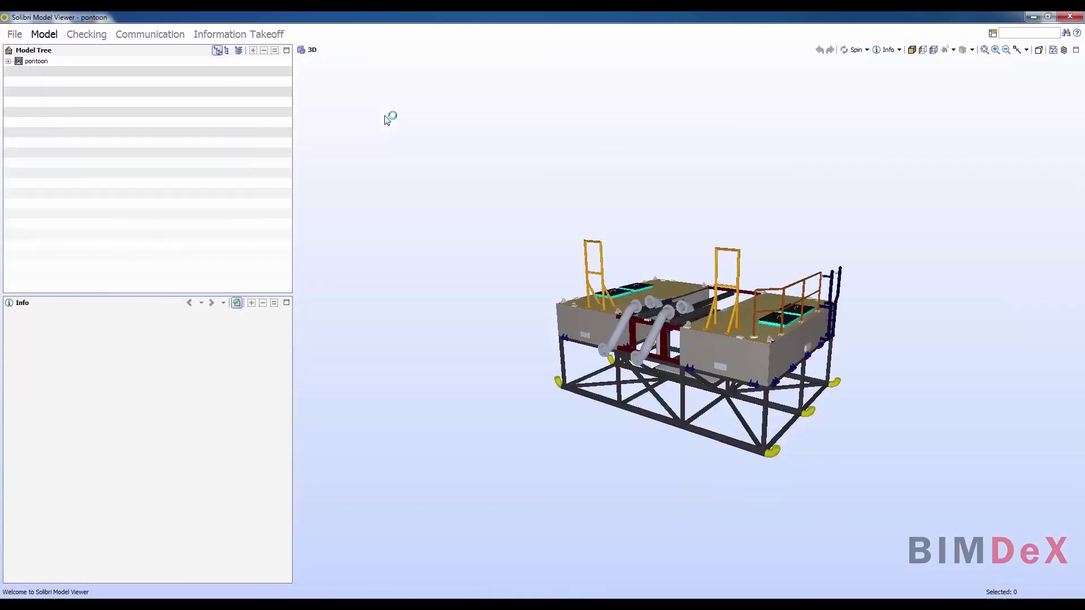
# - Group the model tree by component type and orbit the pontoon frame to a side elevation
pyautogui.click(226, 51)
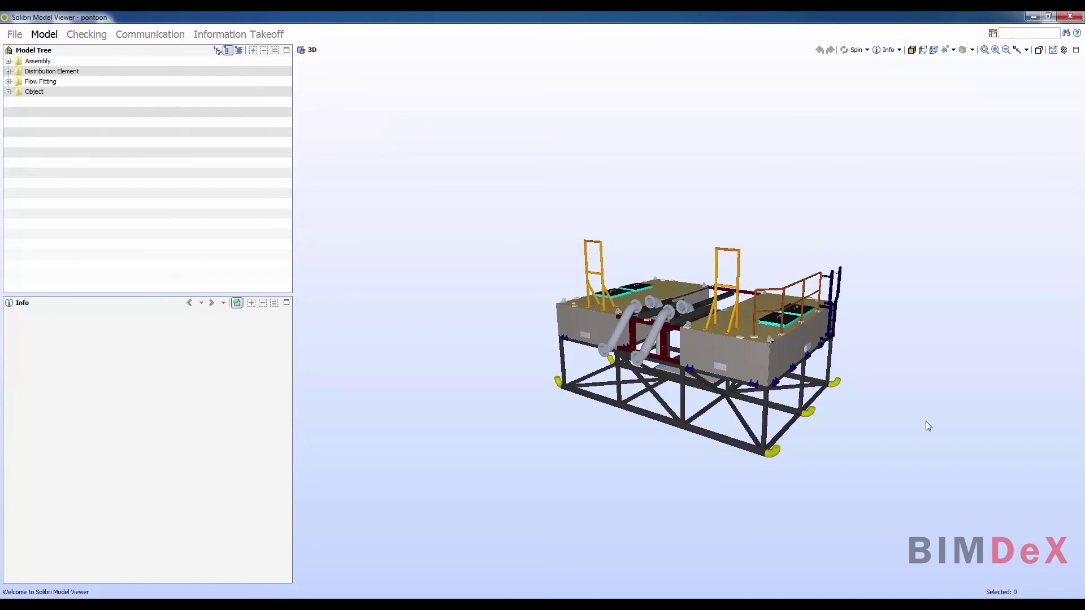
pyautogui.moveTo(926, 422); pyautogui.dragTo(976, 459)
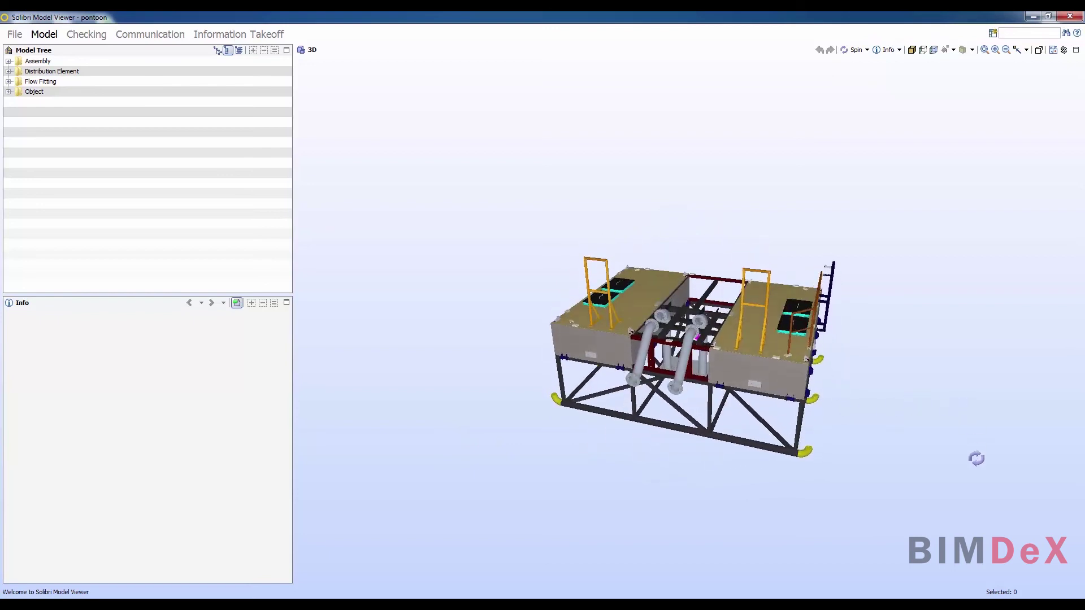
pyautogui.scroll(5, 917, 447)
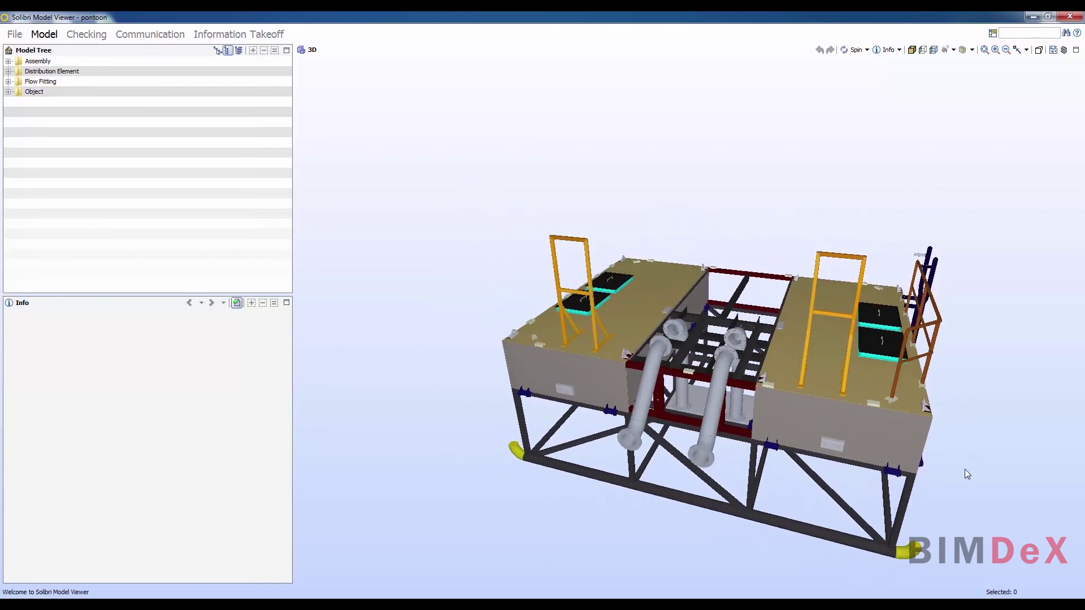
pyautogui.moveTo(965, 474); pyautogui.dragTo(941, 455)
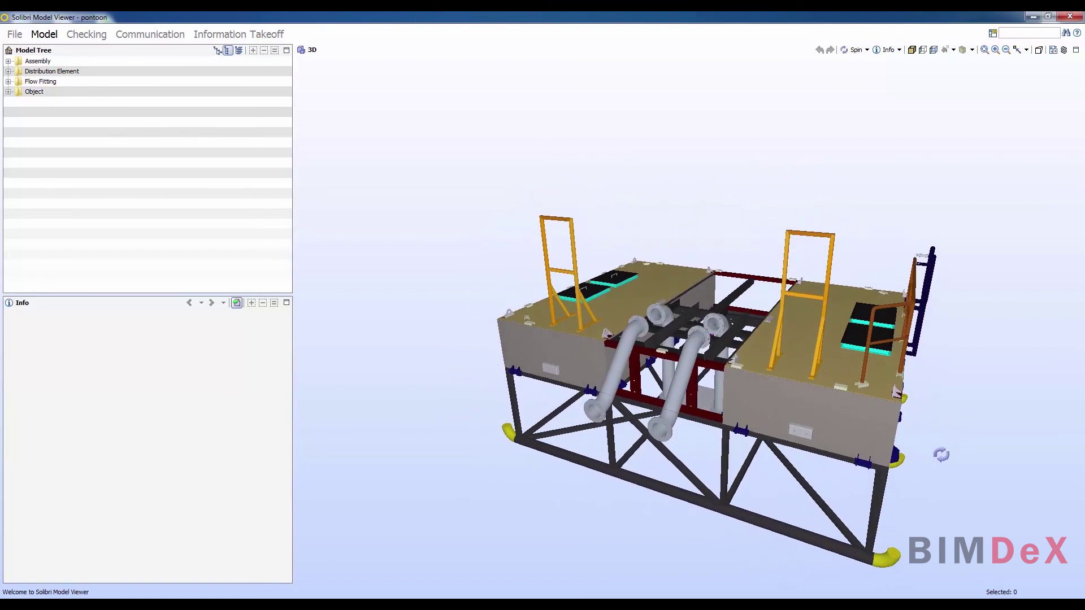
# - Expand Assembly and view Assembly.0.1's exported Creo parameters on the PTC_Identity Data tab
pyautogui.click(8, 62)
pyautogui.click(19, 71)
pyautogui.click(53, 83)
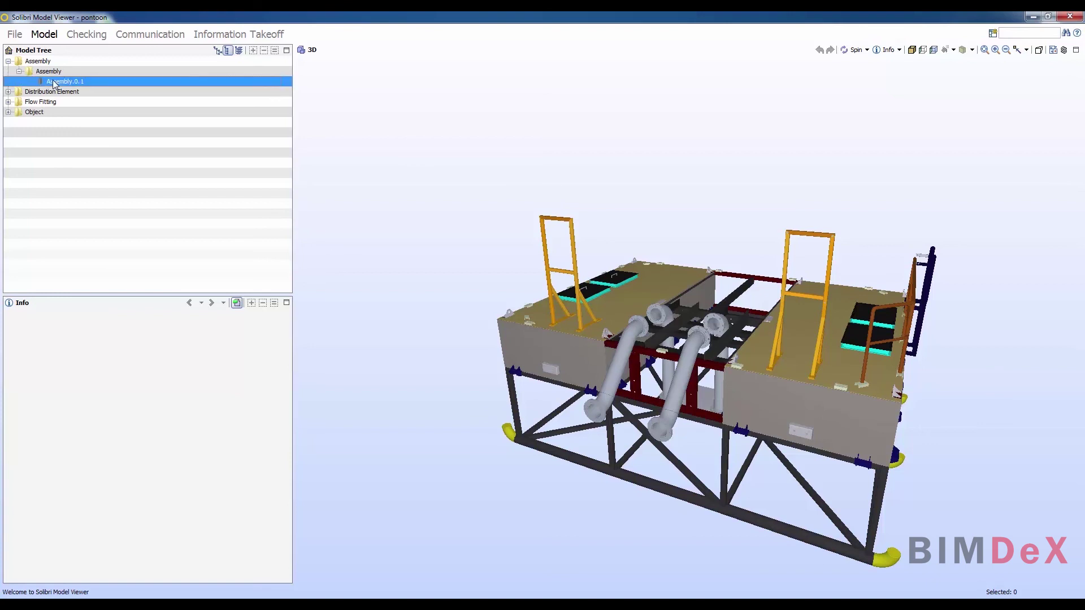
pyautogui.doubleClick(54, 82)
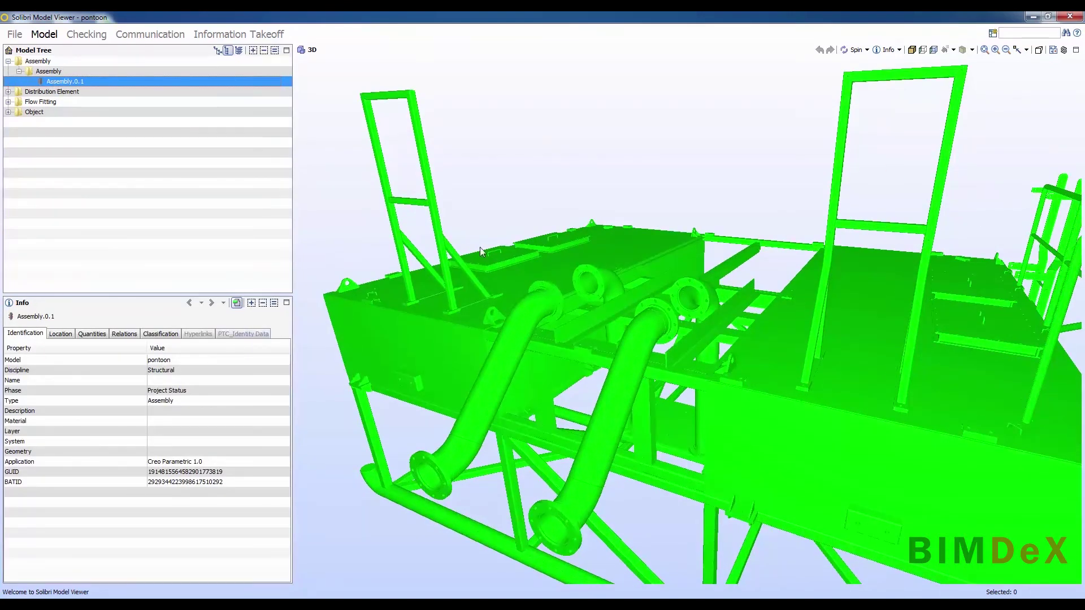
pyautogui.scroll(-5, 479, 246)
pyautogui.click(260, 334)
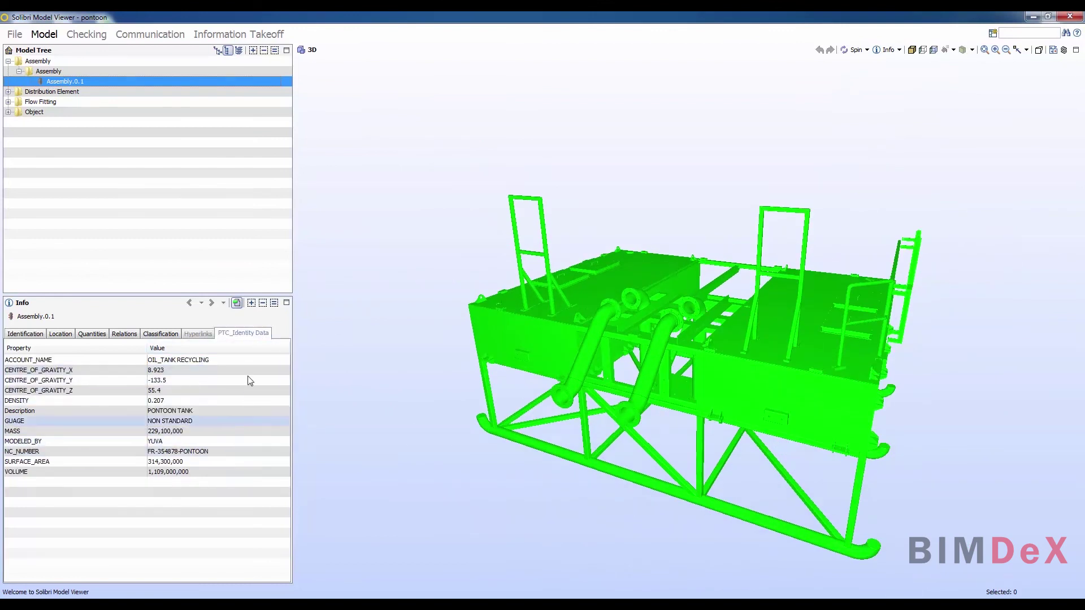
pyautogui.click(348, 188)
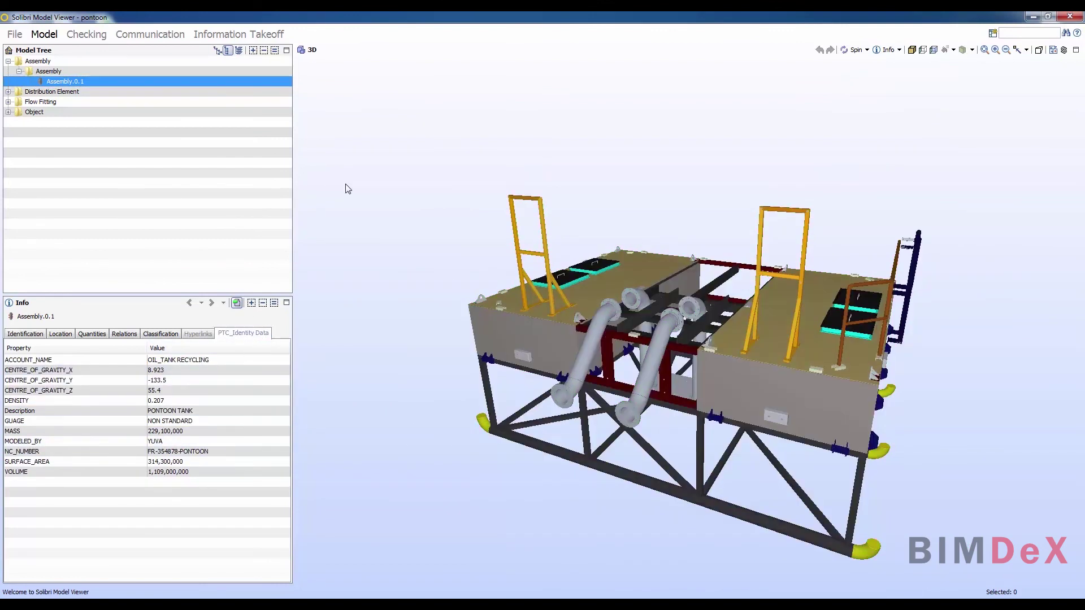
# - Expand Distribution Element > Undefined and step through items to Distribution Element.0.1.14 (INSULATION PANEL)
pyautogui.click(8, 92)
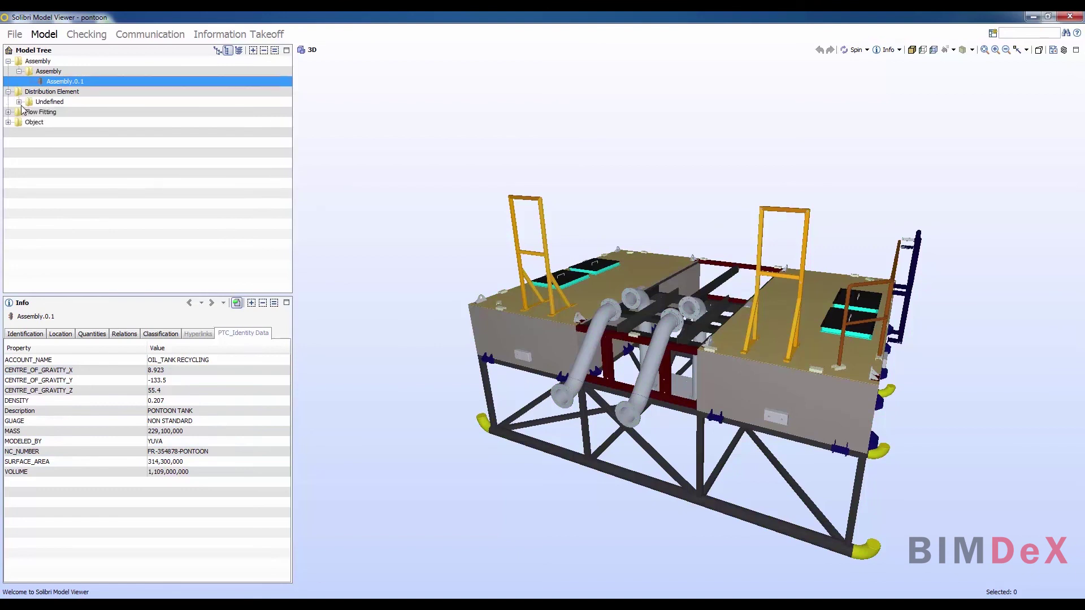
pyautogui.click(19, 102)
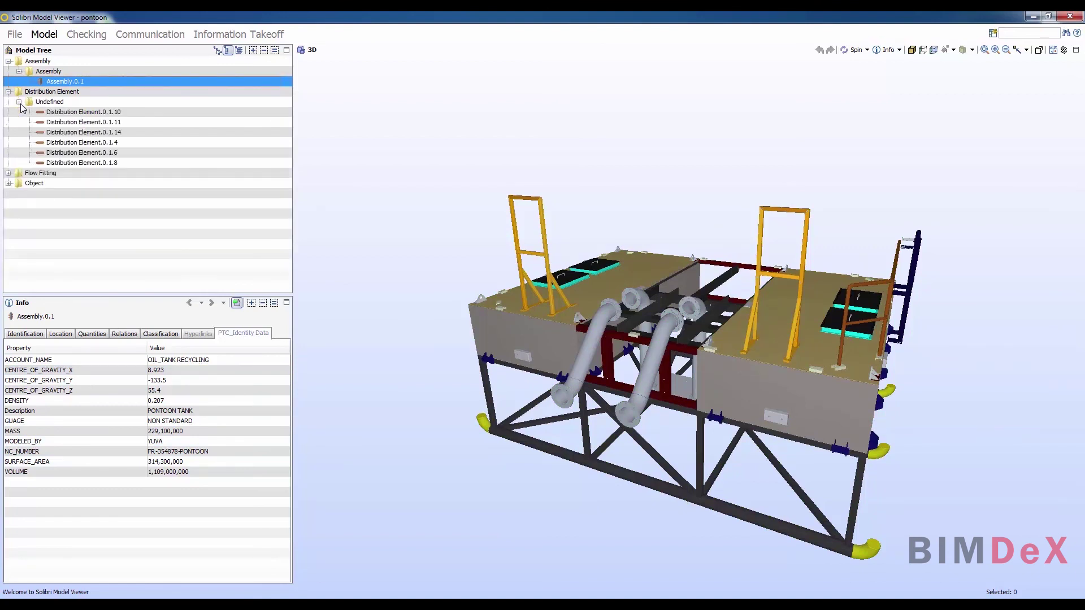
pyautogui.click(62, 113)
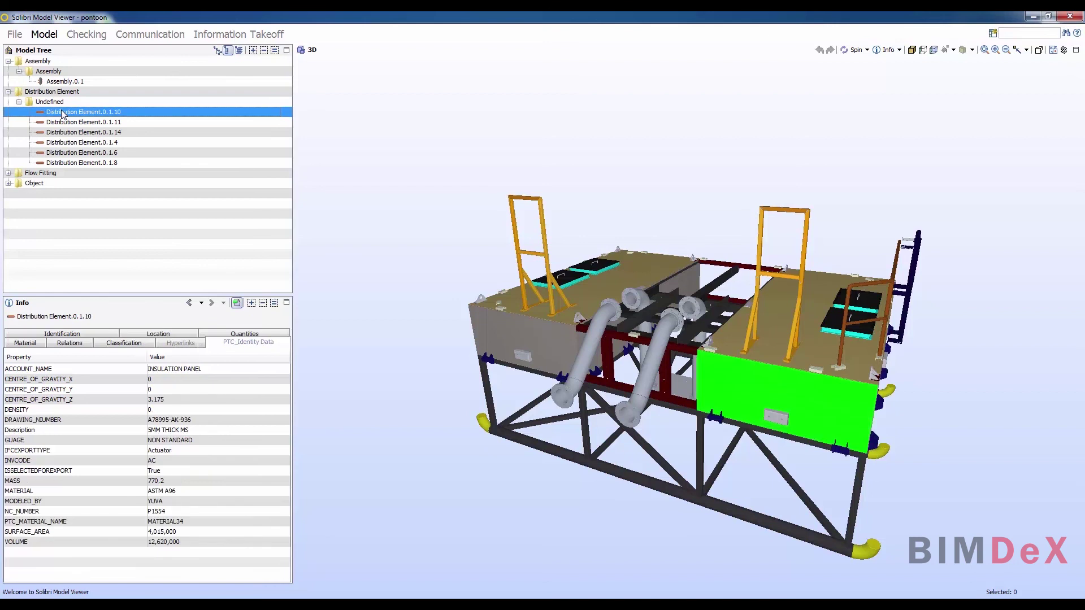
pyautogui.press('Down')
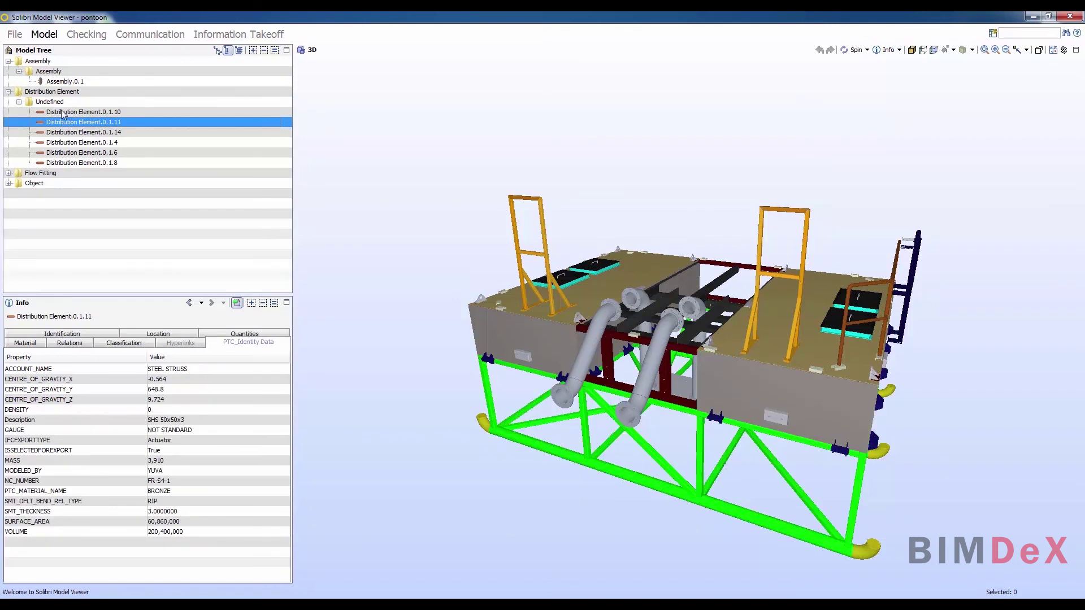
pyautogui.press('Down')
pyautogui.press('Up')
pyautogui.press('Up')
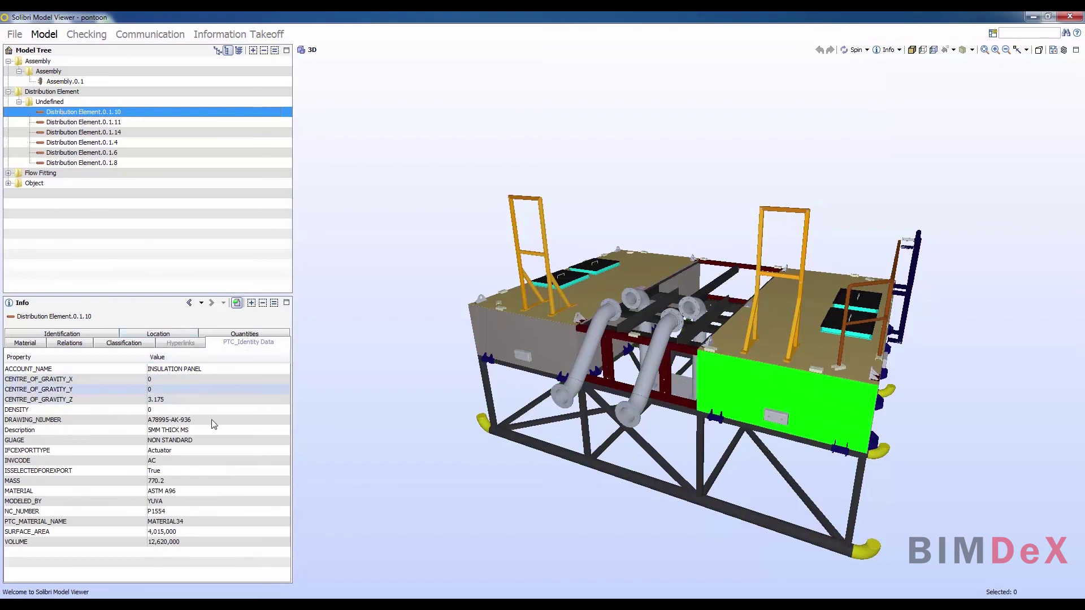
pyautogui.press('Down')
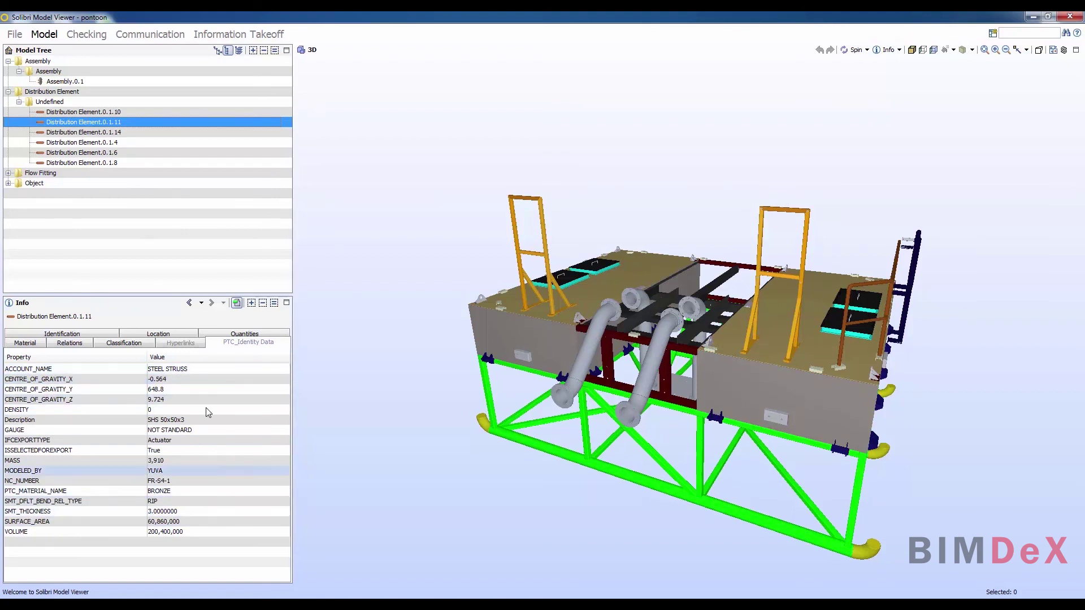
pyautogui.press('Down')
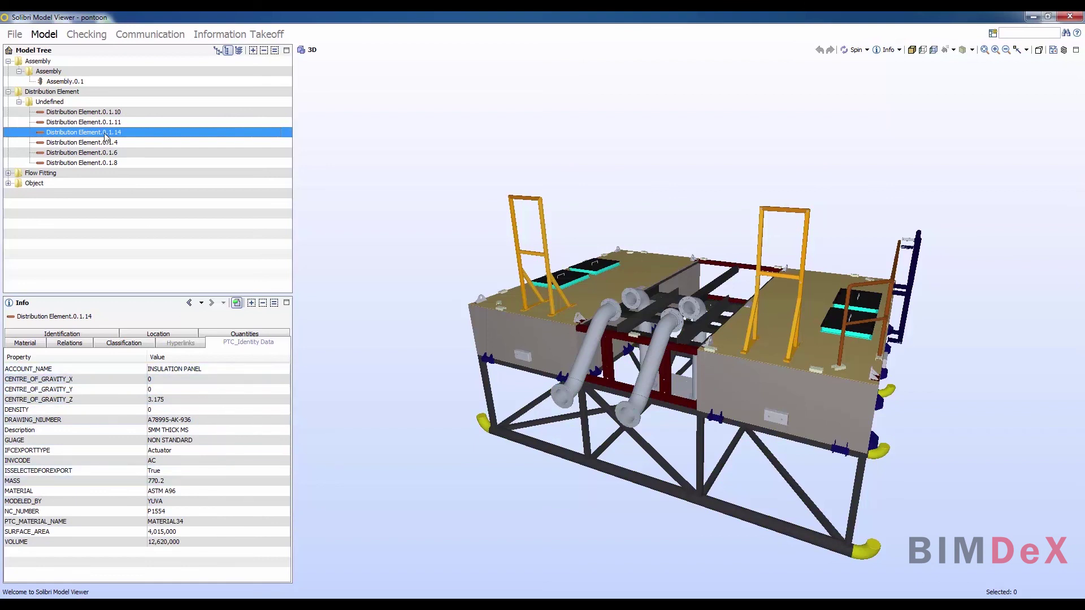
# - Collapse the Distribution Element list and expand Flow Fitting > Undefined to show its ten fittings
pyautogui.click(18, 102)
pyautogui.click(9, 112)
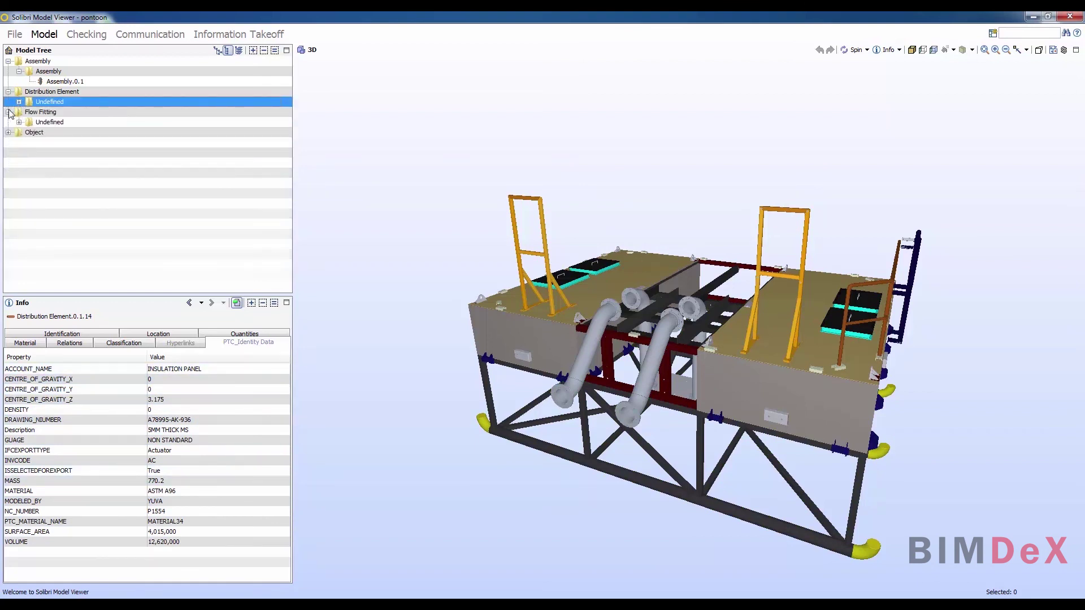
pyautogui.click(19, 123)
# - Step through the fittings' parameters from Flow Fitting.0.1.1, ending on 0.1.3 (Pipe Fitting, MATERIAL26)
pyautogui.click(69, 134)
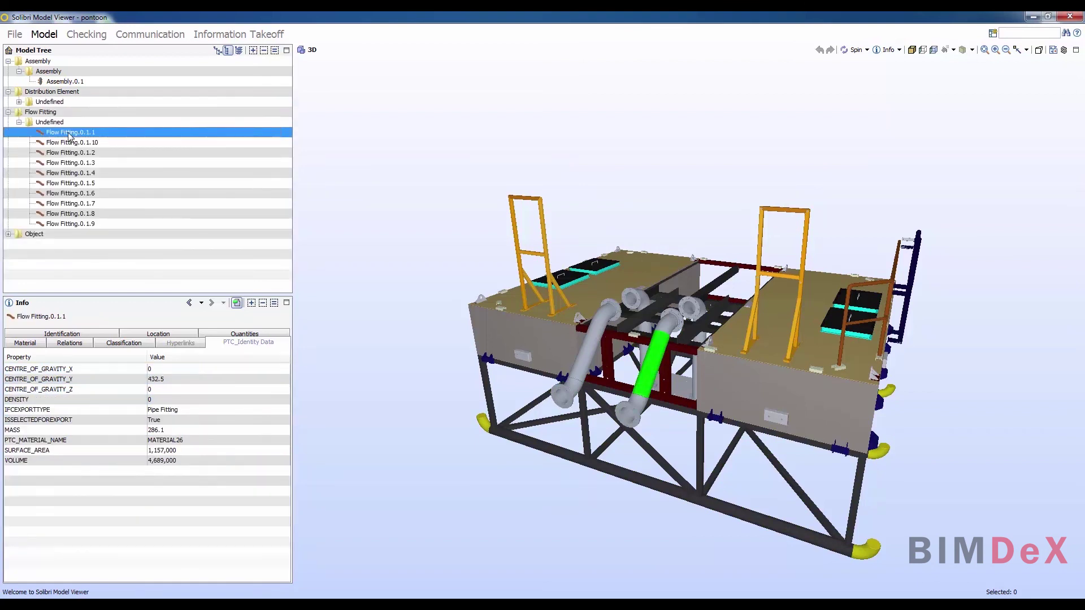
pyautogui.press('Down')
pyautogui.press('Down')
pyautogui.press('Down')
pyautogui.press('Down')
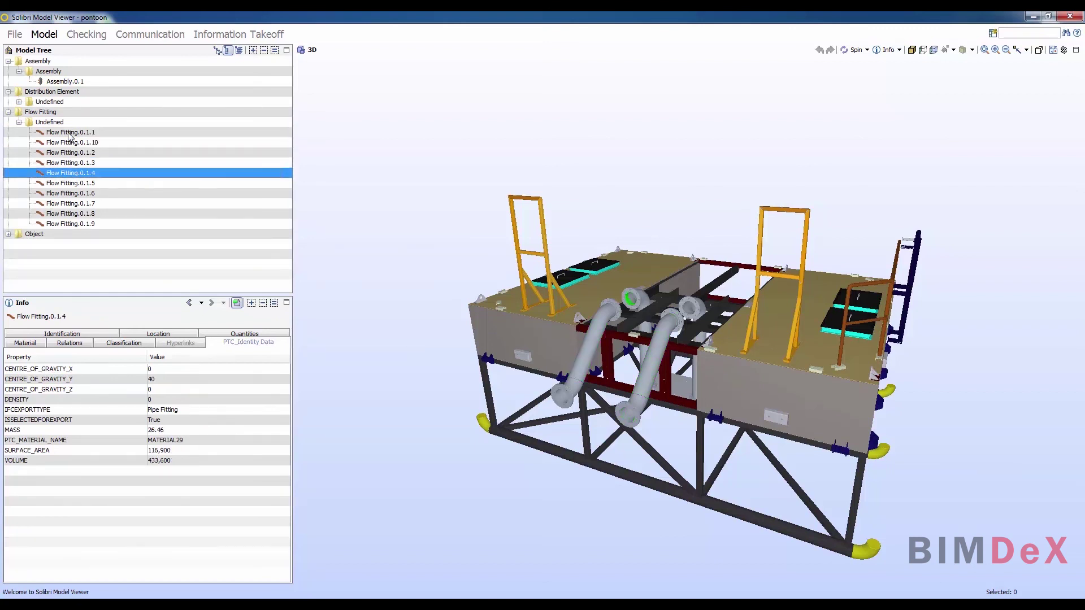
pyautogui.press('Down')
pyautogui.press('Up')
pyautogui.press('Up')
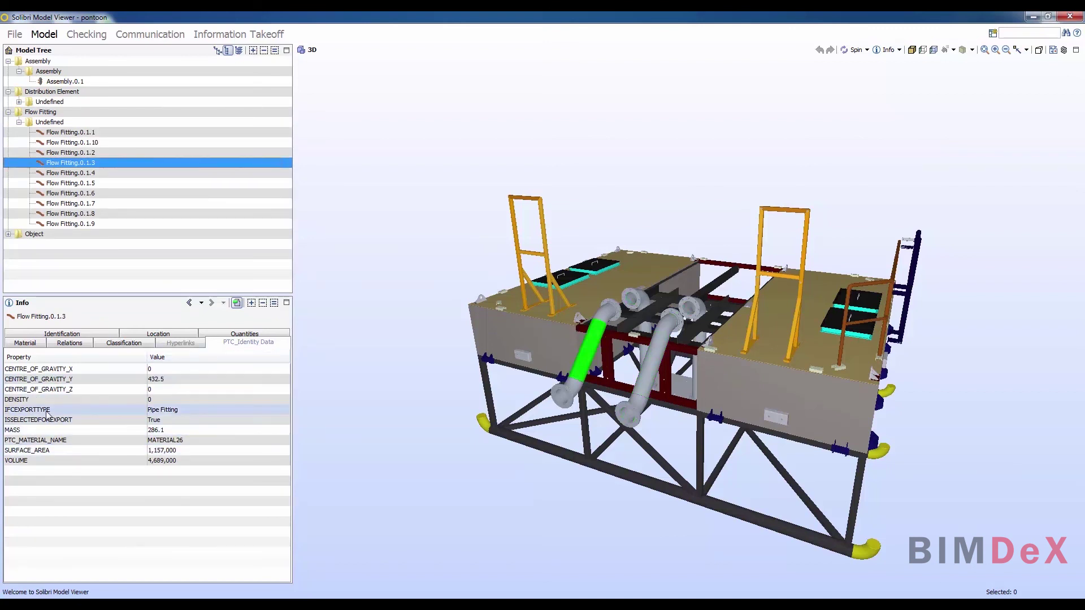